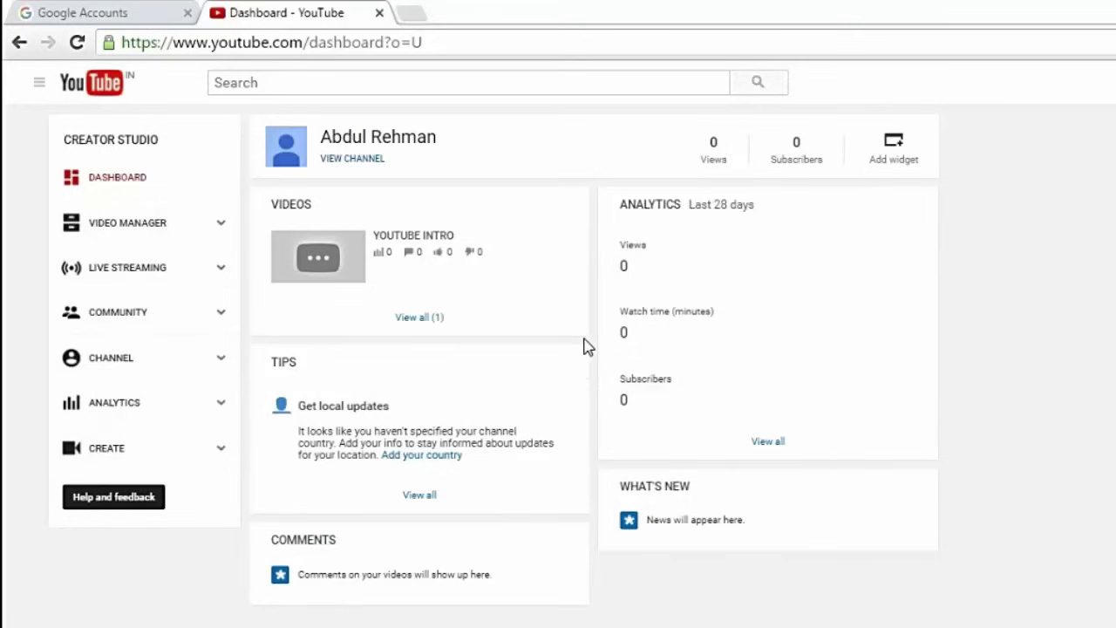
Open the channel's status and features page, review the listed features, and start verifying the account
{"action": "left_click", "coordinate": [121, 367]}
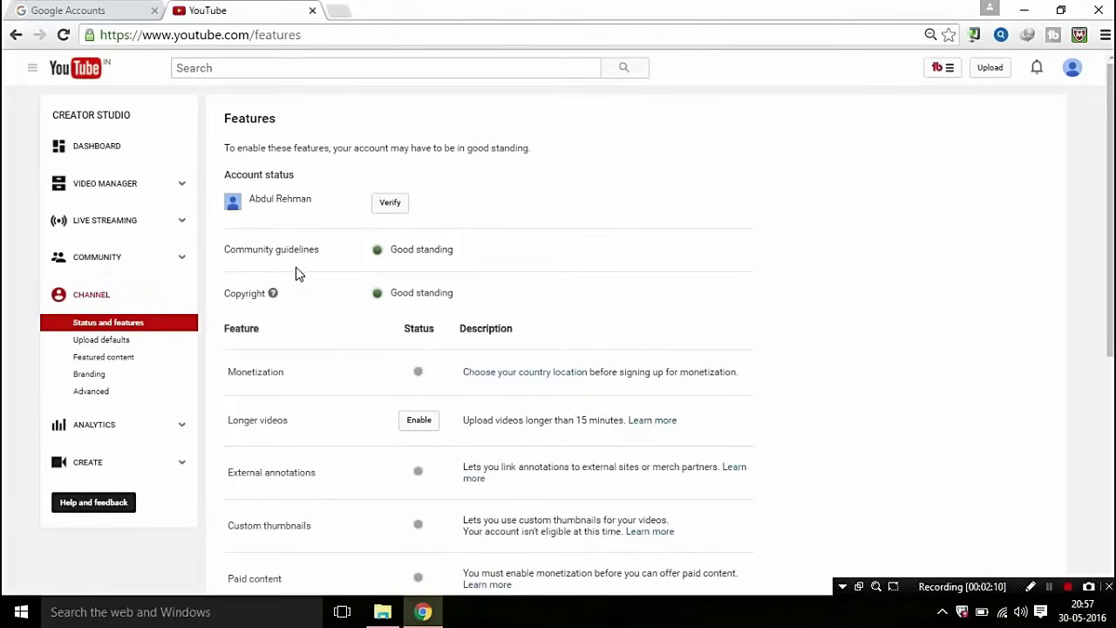
{"action": "left_click_drag", "start_coordinate": [514, 256], "coordinate": [376, 250]}
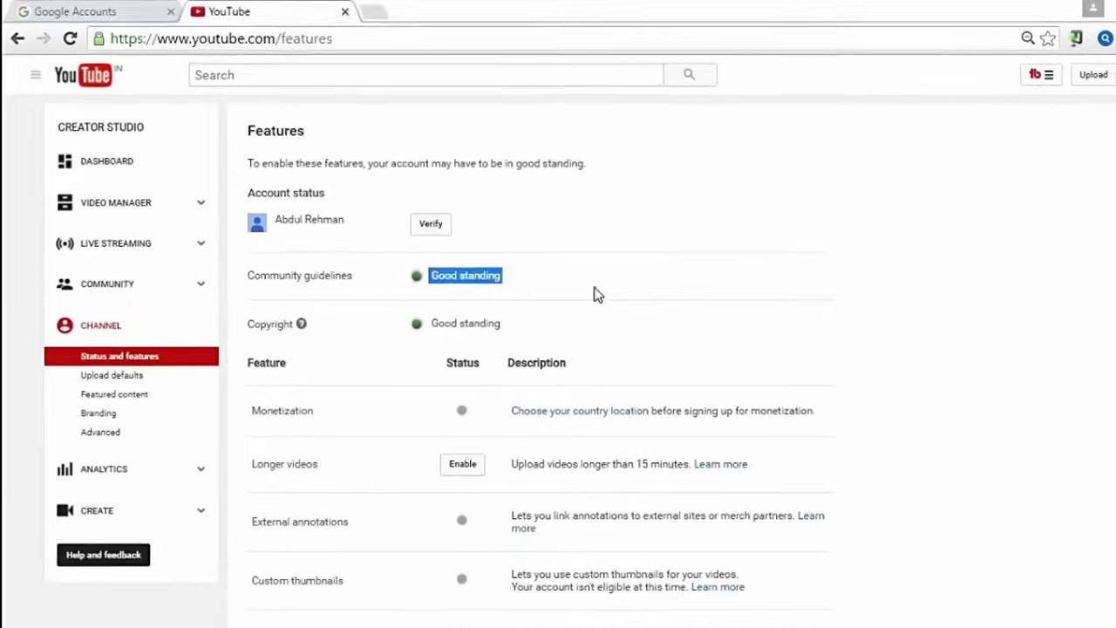
{"action": "left_click", "coordinate": [536, 258]}
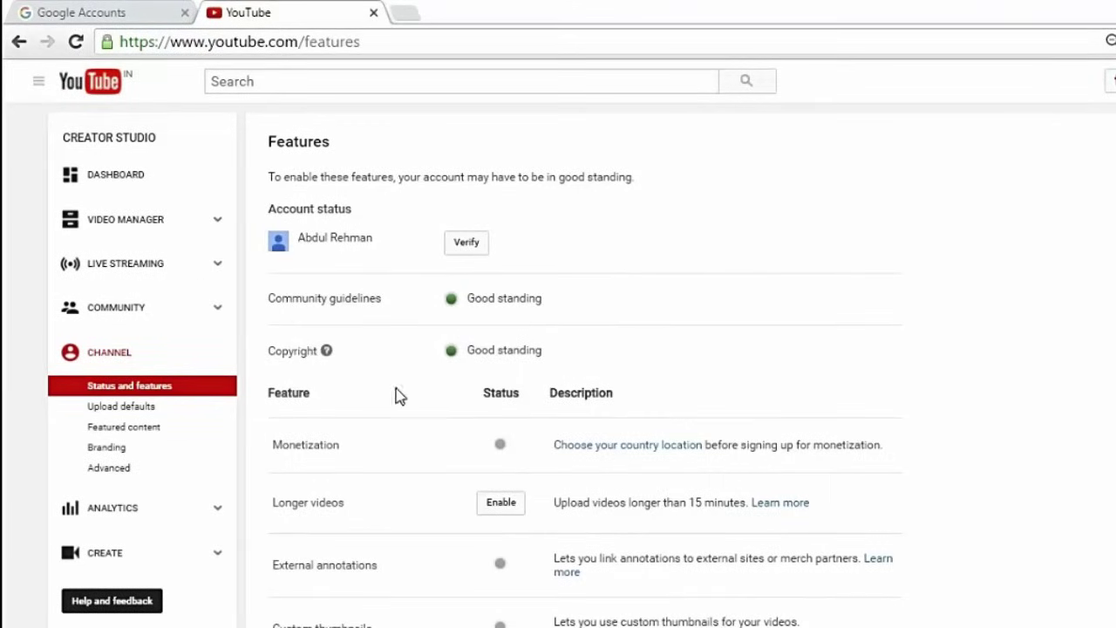
{"action": "scroll", "coordinate": [471, 386], "scroll_direction": "down", "scroll_amount": 1}
{"action": "scroll", "coordinate": [513, 422], "scroll_direction": "down", "scroll_amount": 4}
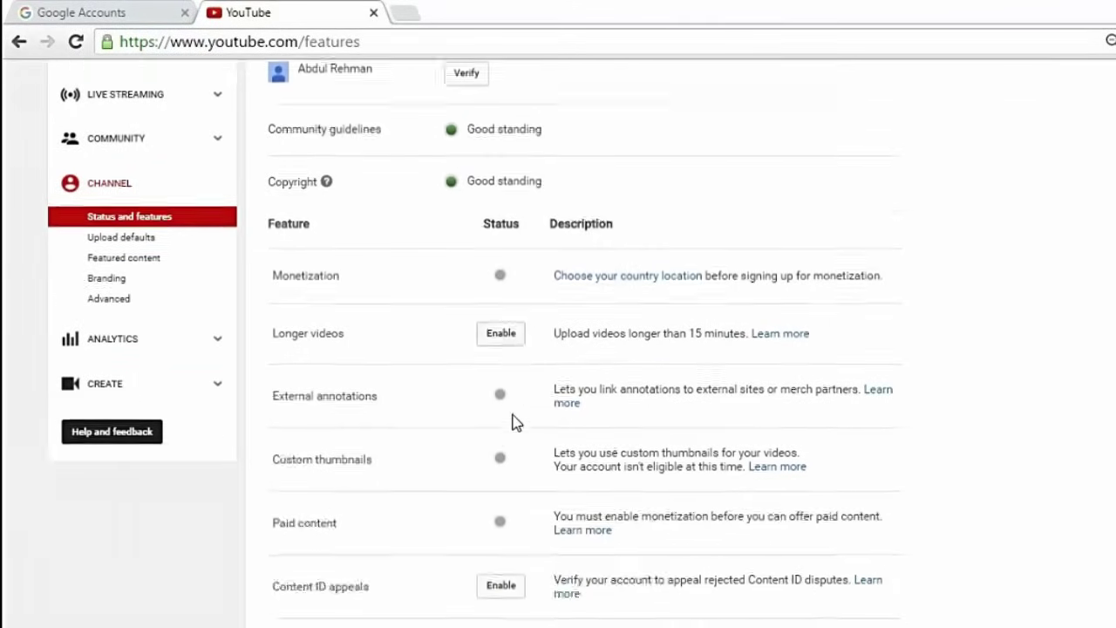
{"action": "scroll", "coordinate": [510, 415], "scroll_direction": "up", "scroll_amount": 5}
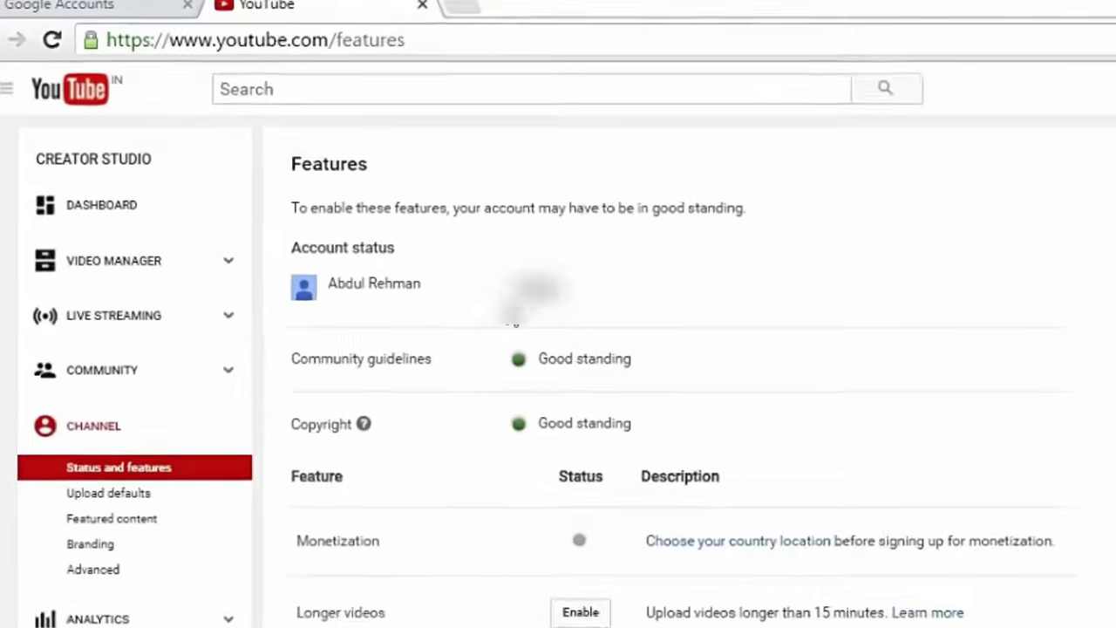
{"action": "left_click", "coordinate": [556, 320]}
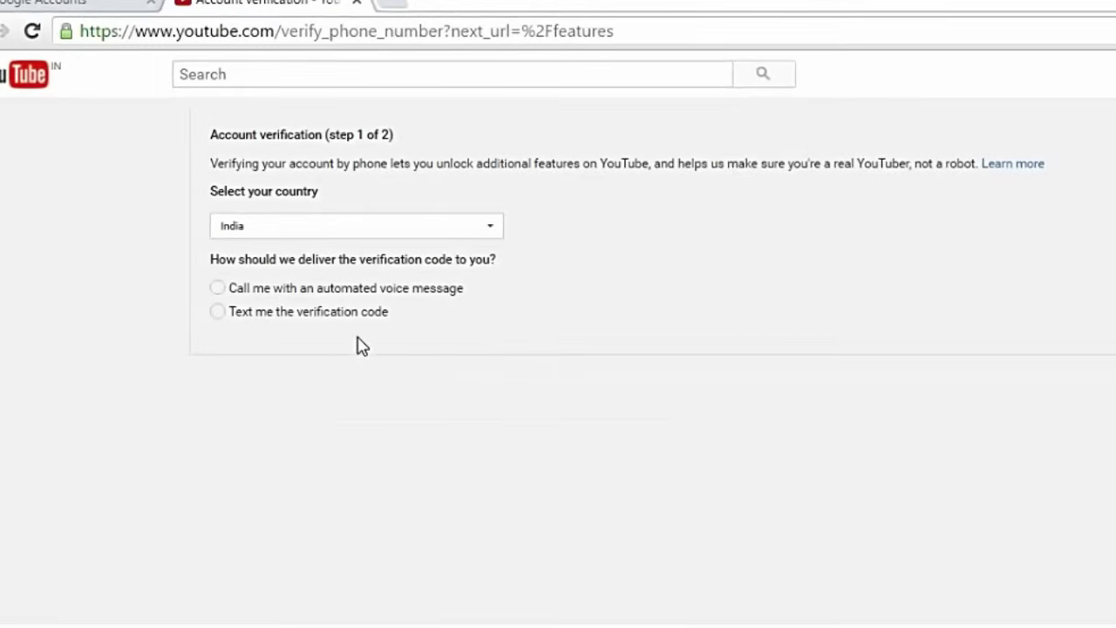
Request the verification code by text message, with India as the country and the account holder's phone number filled in
{"action": "left_click", "coordinate": [247, 226]}
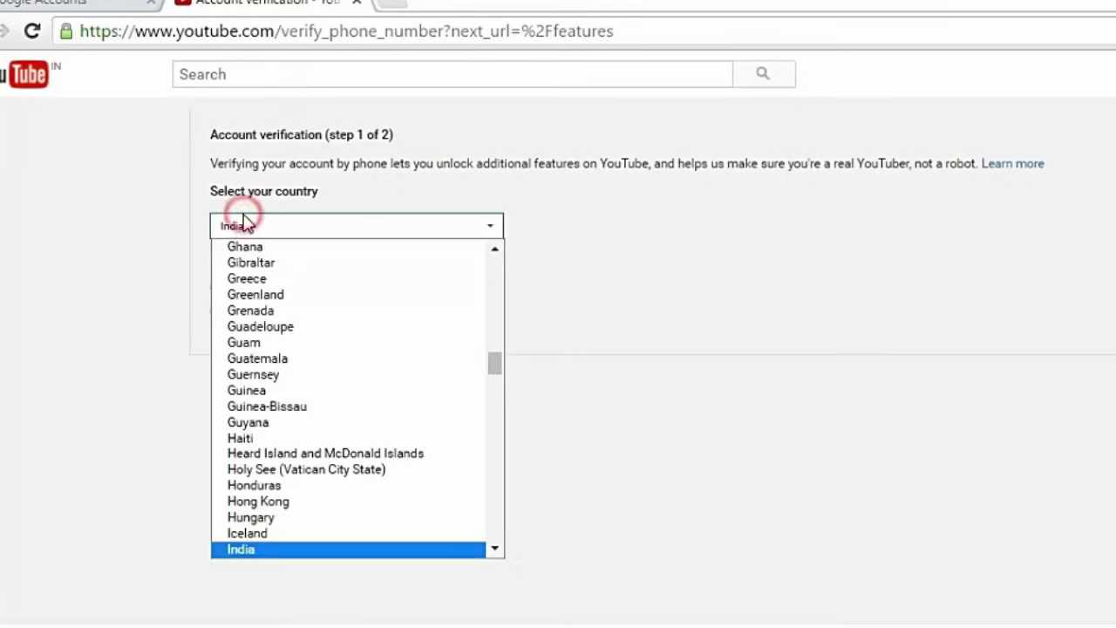
{"action": "left_click", "coordinate": [277, 549]}
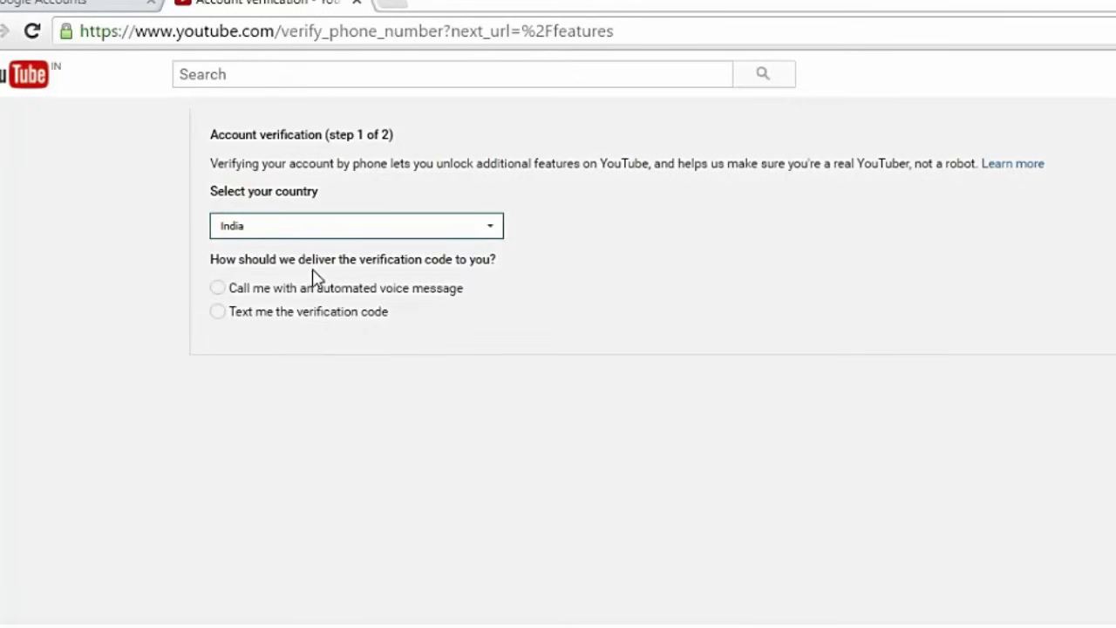
{"action": "left_click_drag", "start_coordinate": [485, 260], "coordinate": [182, 259]}
{"action": "left_click", "coordinate": [361, 401]}
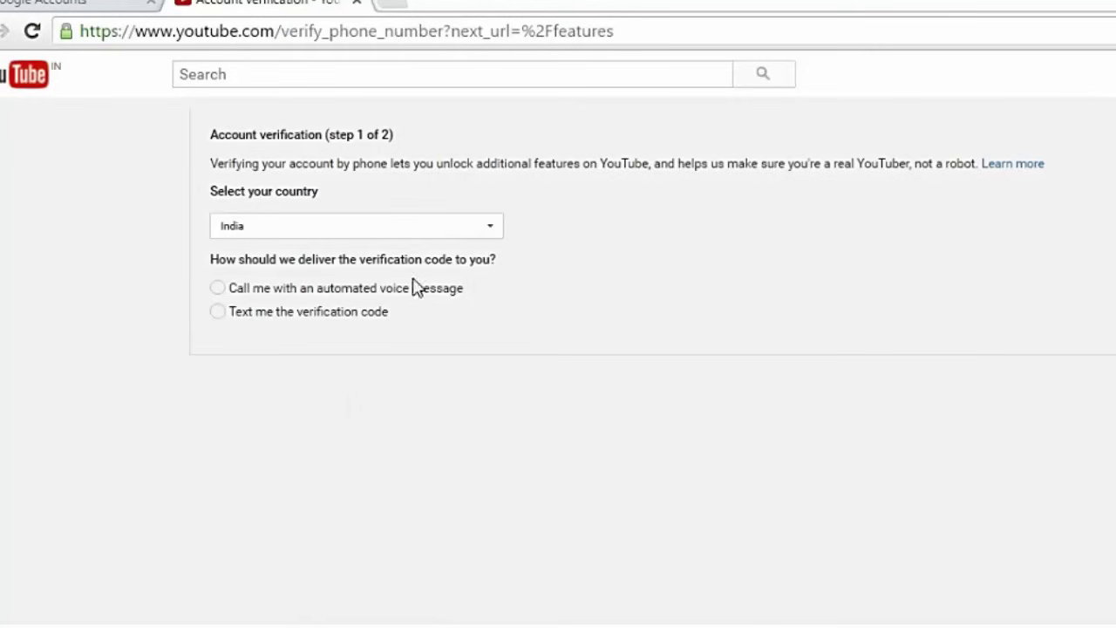
{"action": "left_click", "coordinate": [217, 316]}
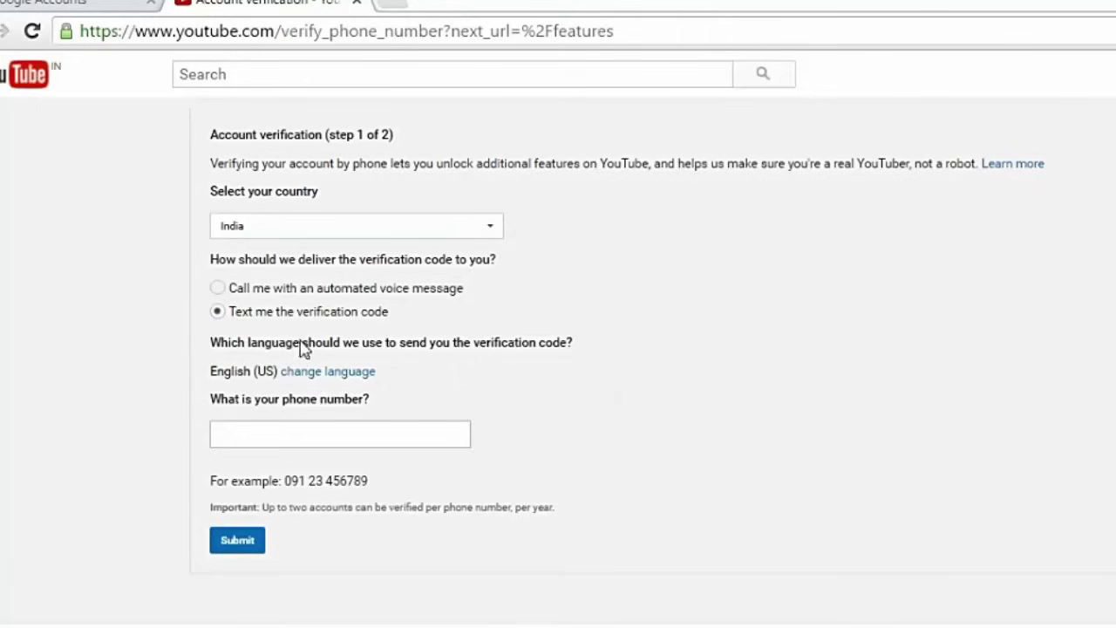
{"action": "left_click", "coordinate": [290, 435]}
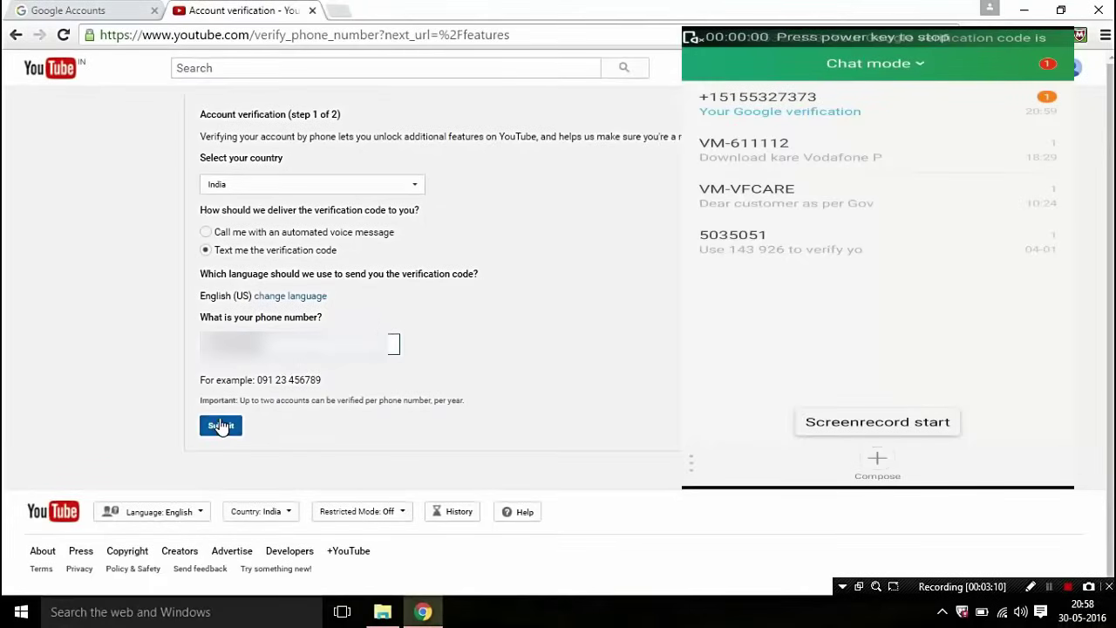
{"action": "left_click", "coordinate": [221, 424]}
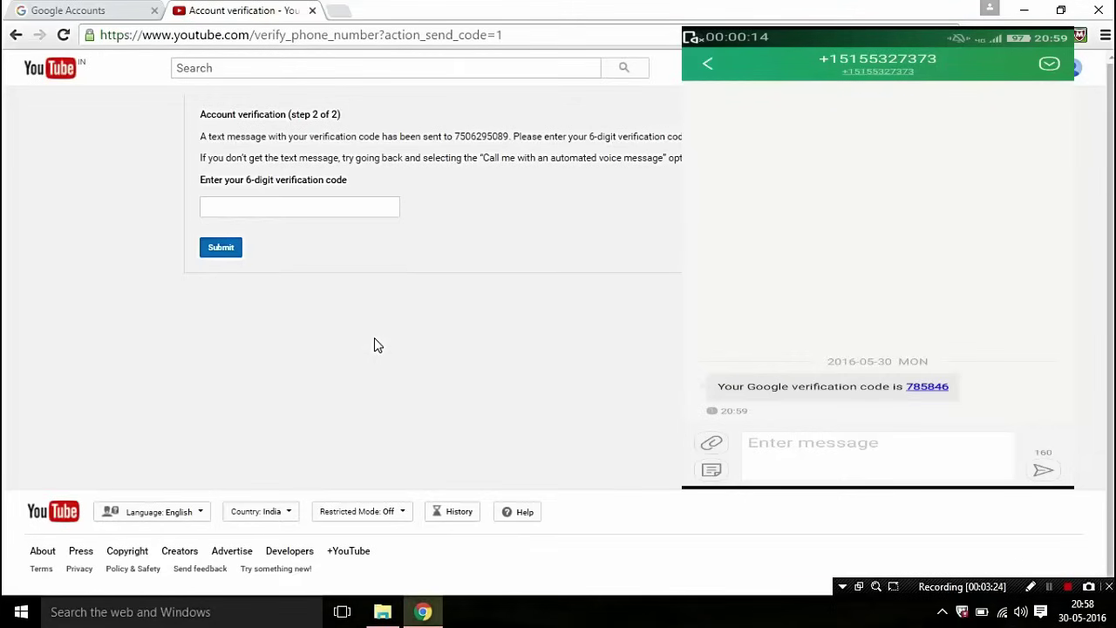
Enter and submit the 6-digit verification code received by text, and continue back to the channel features to check the account status
{"action": "left_click", "coordinate": [392, 209]}
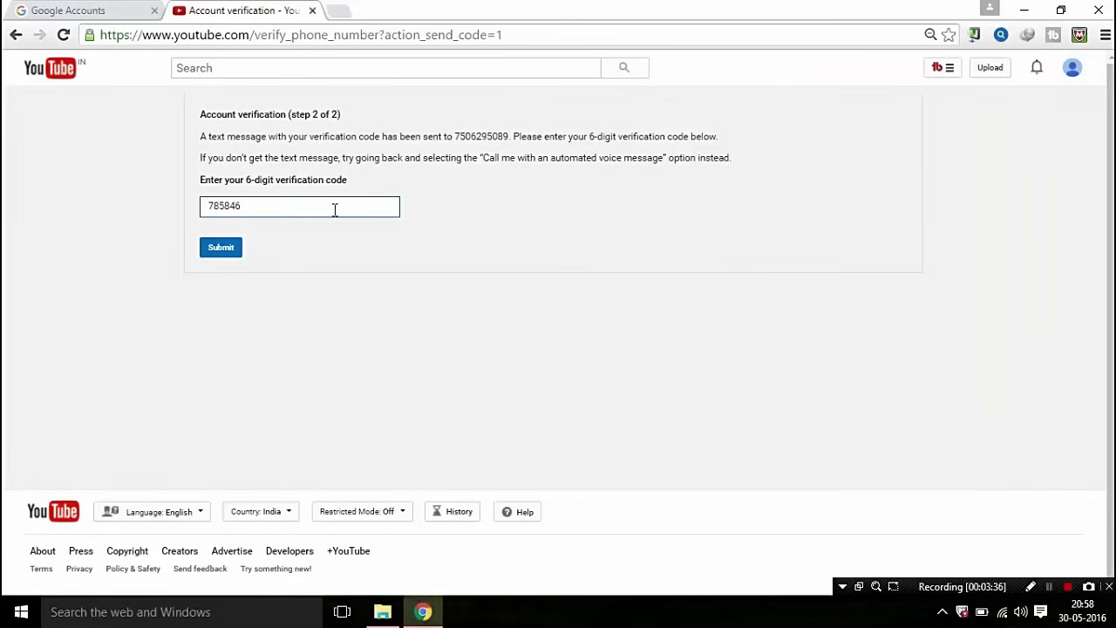
{"action": "left_click", "coordinate": [220, 251]}
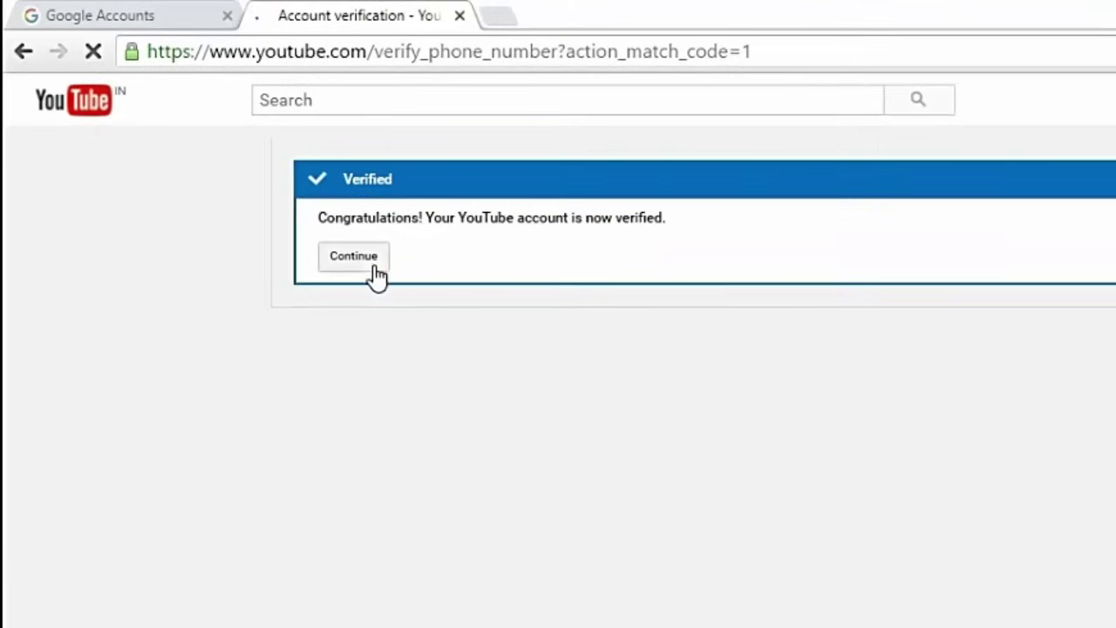
{"action": "left_click", "coordinate": [375, 268]}
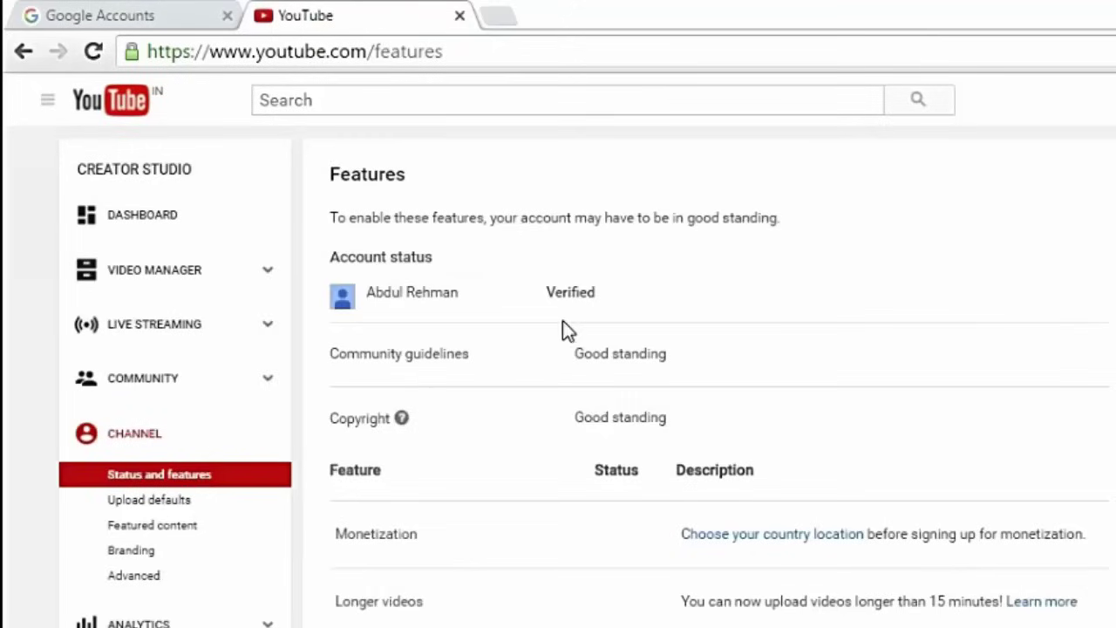
{"action": "left_click_drag", "start_coordinate": [600, 294], "coordinate": [543, 296]}
{"action": "left_click", "coordinate": [599, 296]}
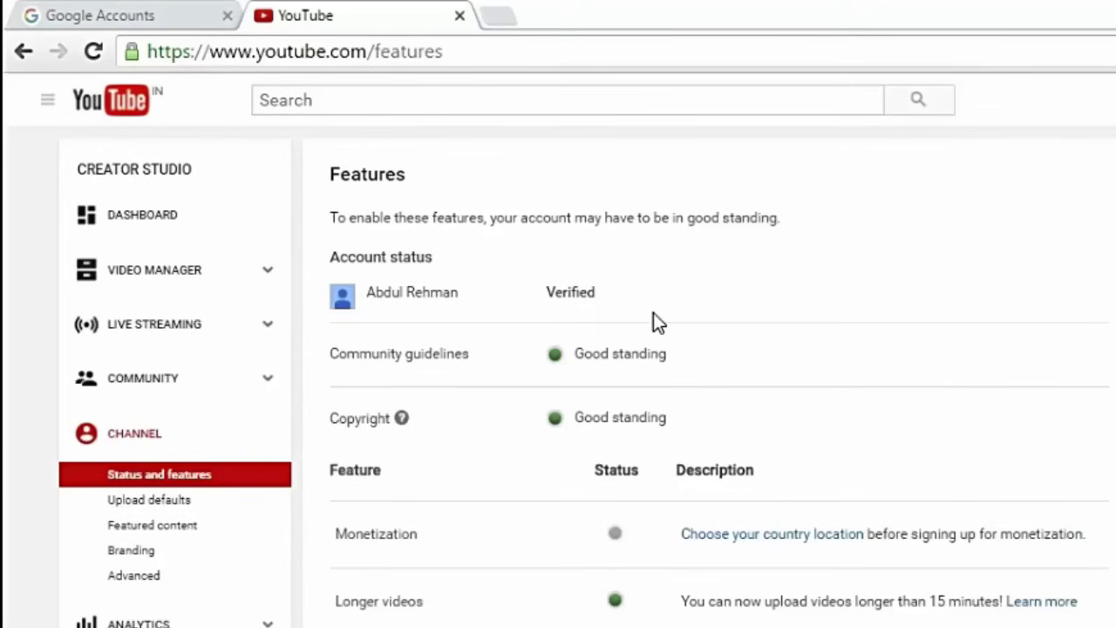
Open the country setting linked from the Monetization feature, set the channel's country to India and save the advanced settings
{"action": "scroll", "coordinate": [623, 305], "scroll_direction": "down", "scroll_amount": 2}
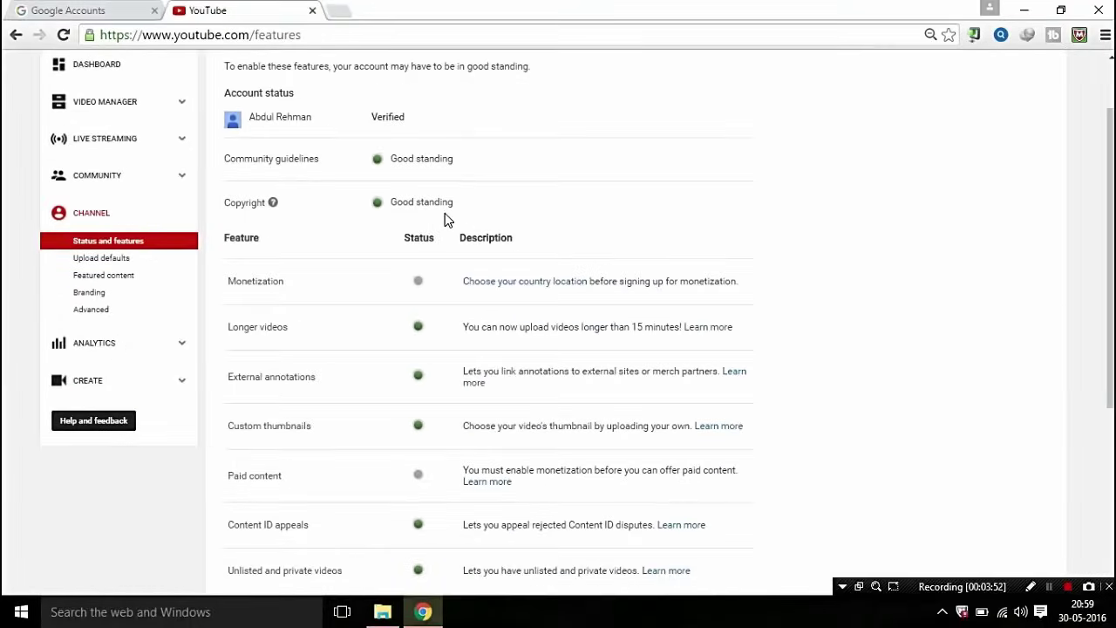
{"action": "mouse_move", "coordinate": [420, 285]}
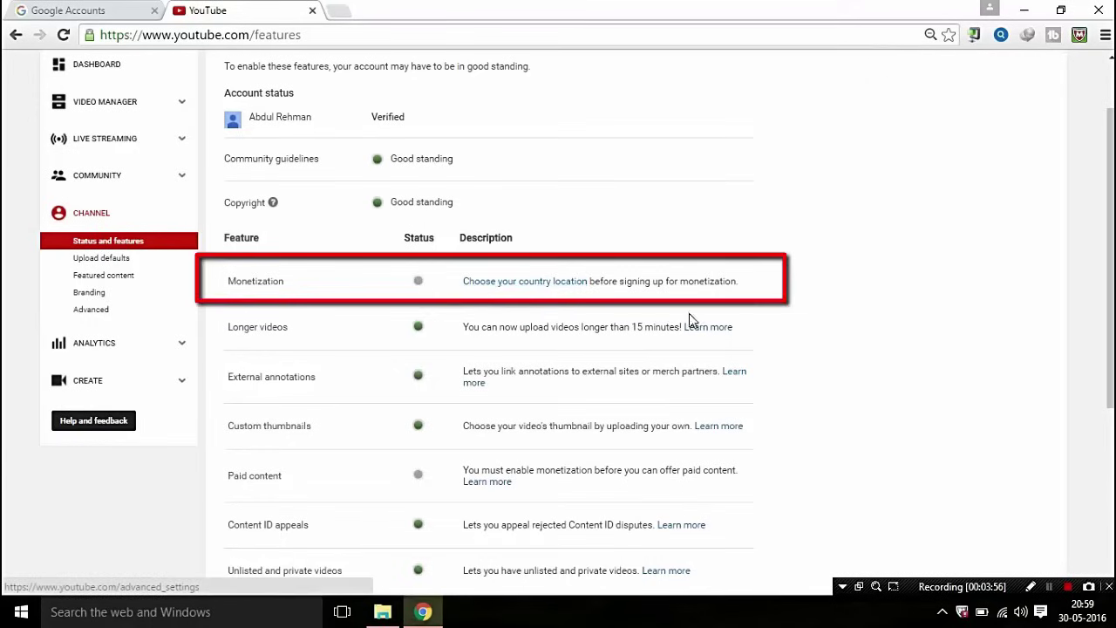
{"action": "left_click", "coordinate": [525, 284]}
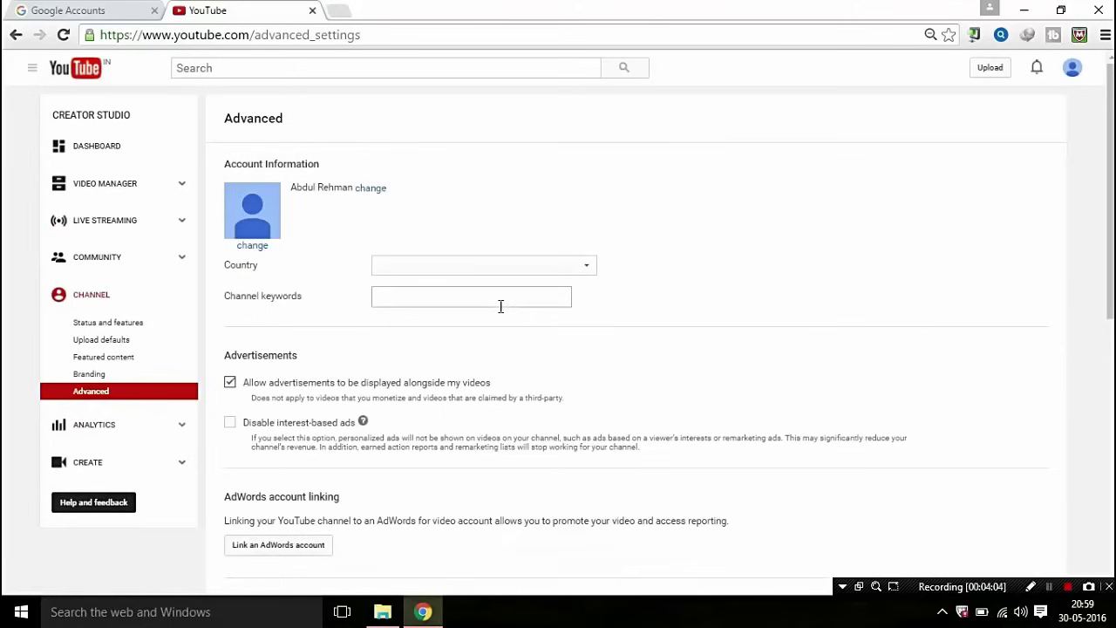
{"action": "left_click", "coordinate": [421, 267]}
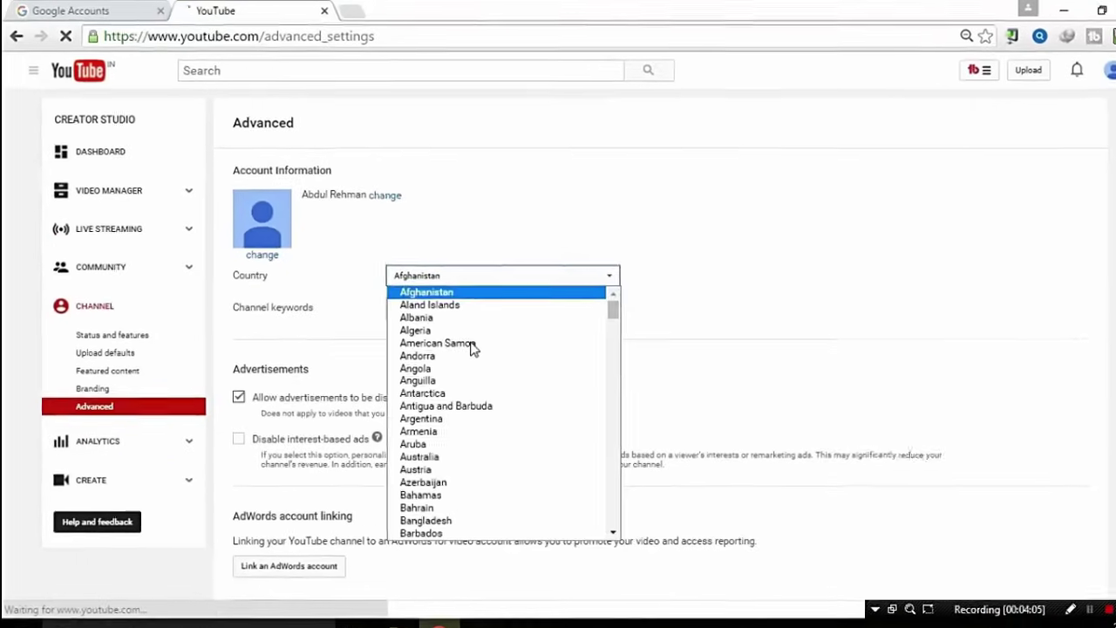
{"action": "scroll", "coordinate": [500, 432], "scroll_direction": "down", "scroll_amount": 15}
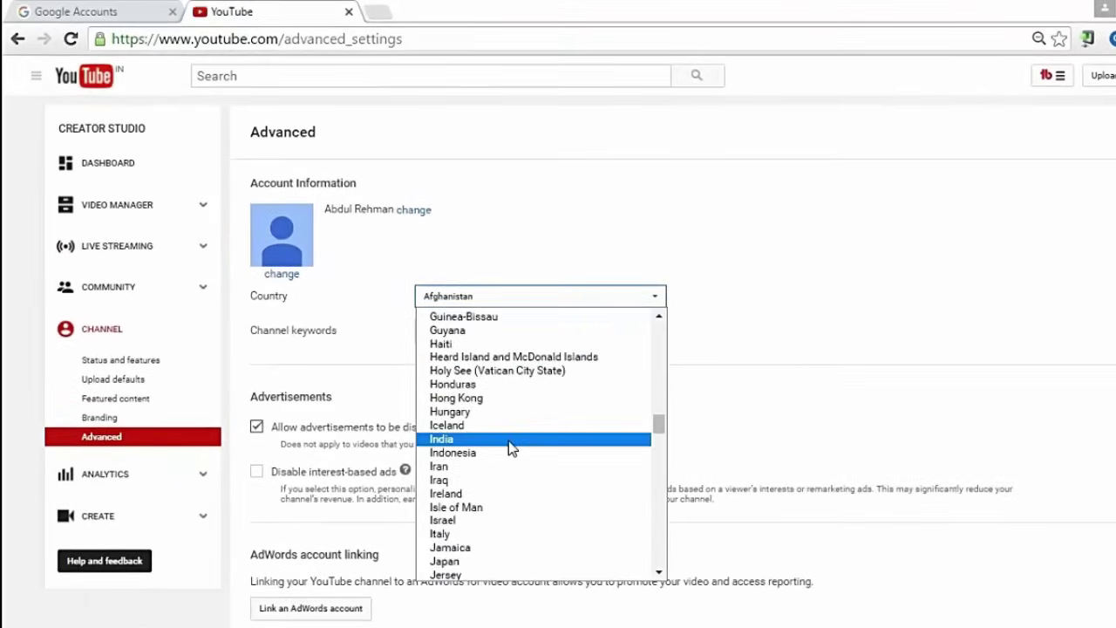
{"action": "left_click", "coordinate": [511, 440]}
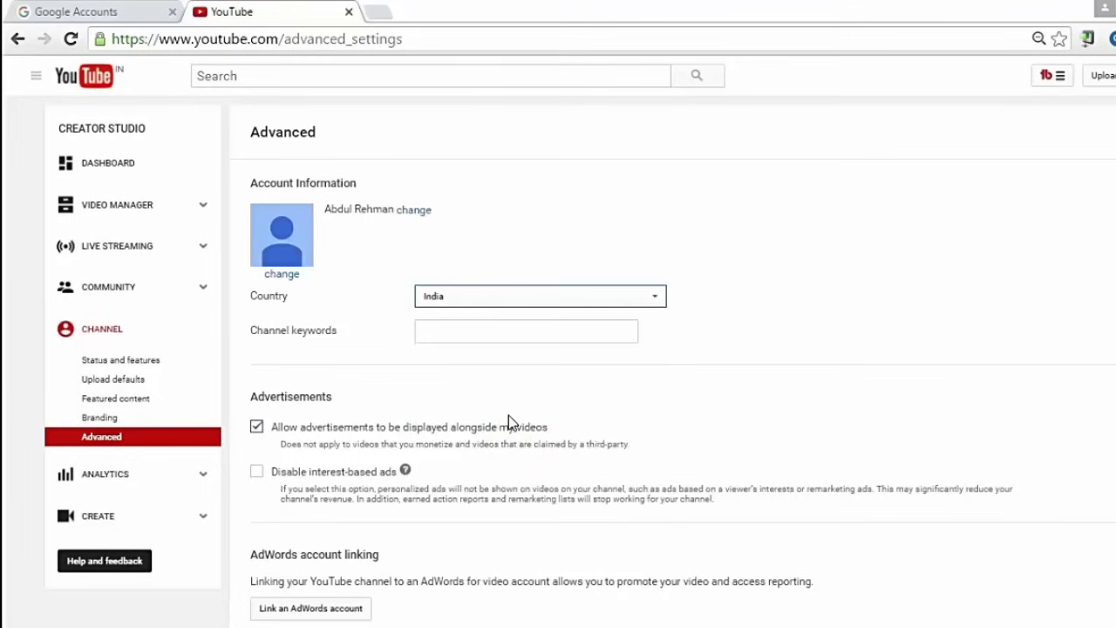
{"action": "scroll", "coordinate": [508, 419], "scroll_direction": "down", "scroll_amount": 1}
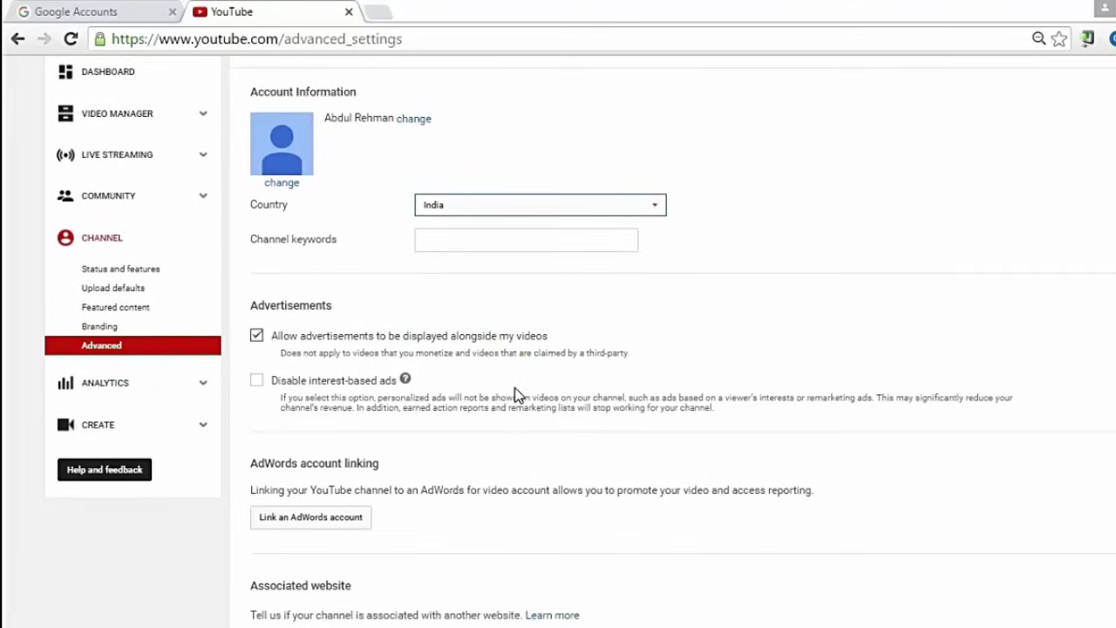
{"action": "scroll", "coordinate": [515, 390], "scroll_direction": "down", "scroll_amount": 3}
{"action": "scroll", "coordinate": [515, 390], "scroll_direction": "down", "scroll_amount": 1}
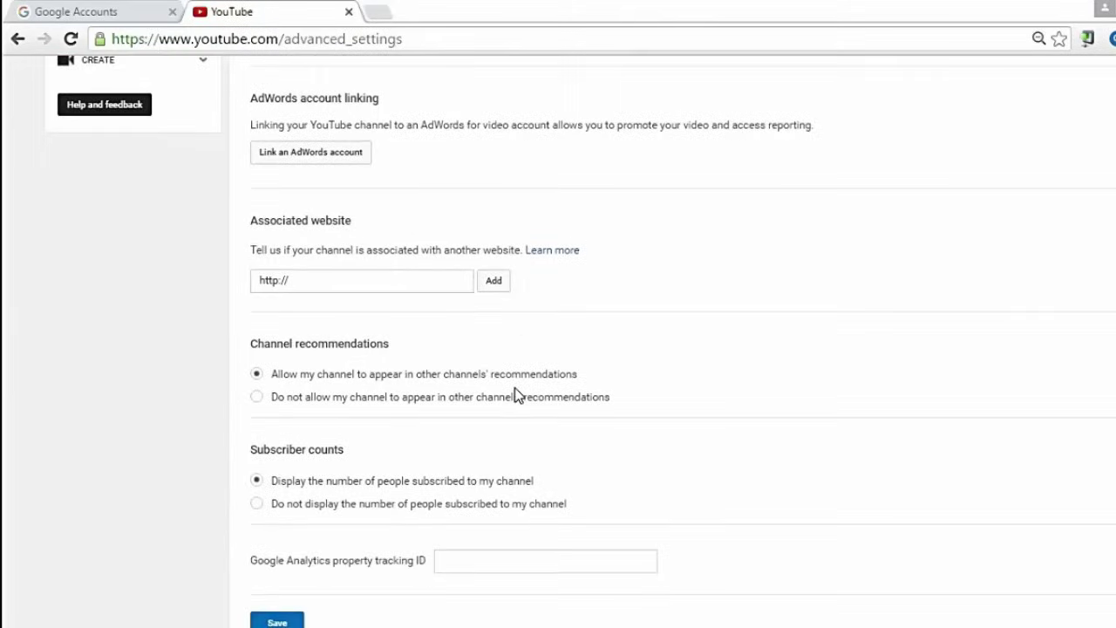
{"action": "scroll", "coordinate": [515, 392], "scroll_direction": "down", "scroll_amount": 1}
{"action": "left_click", "coordinate": [292, 532]}
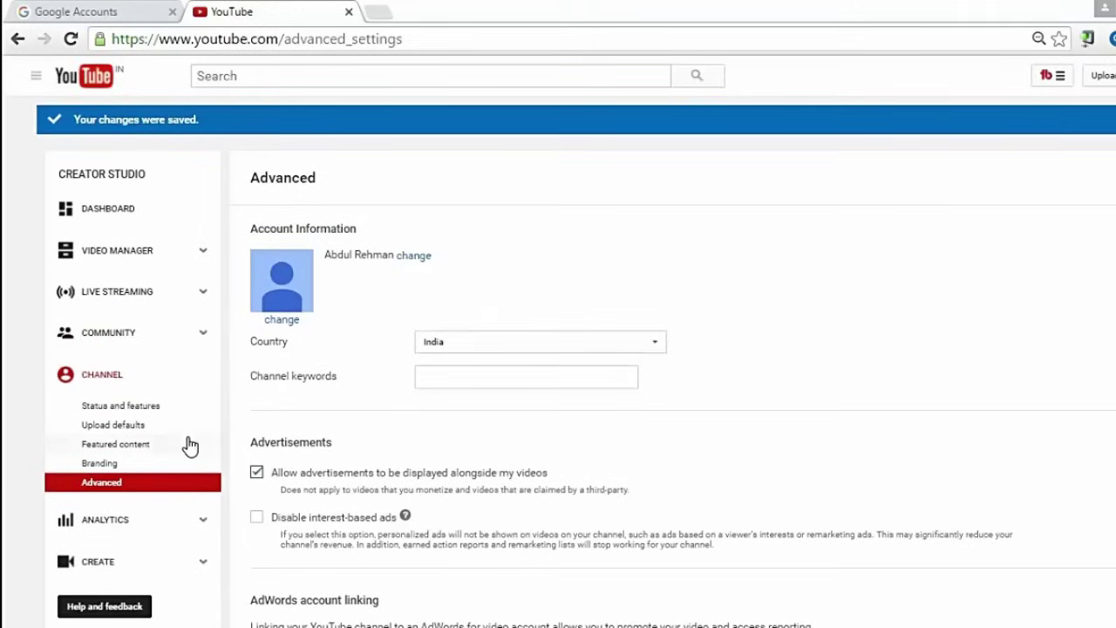
Return through the dashboard to the channel's features, open Monetization and start enabling the account for it
{"action": "scroll", "coordinate": [370, 449], "scroll_direction": "down", "scroll_amount": 3}
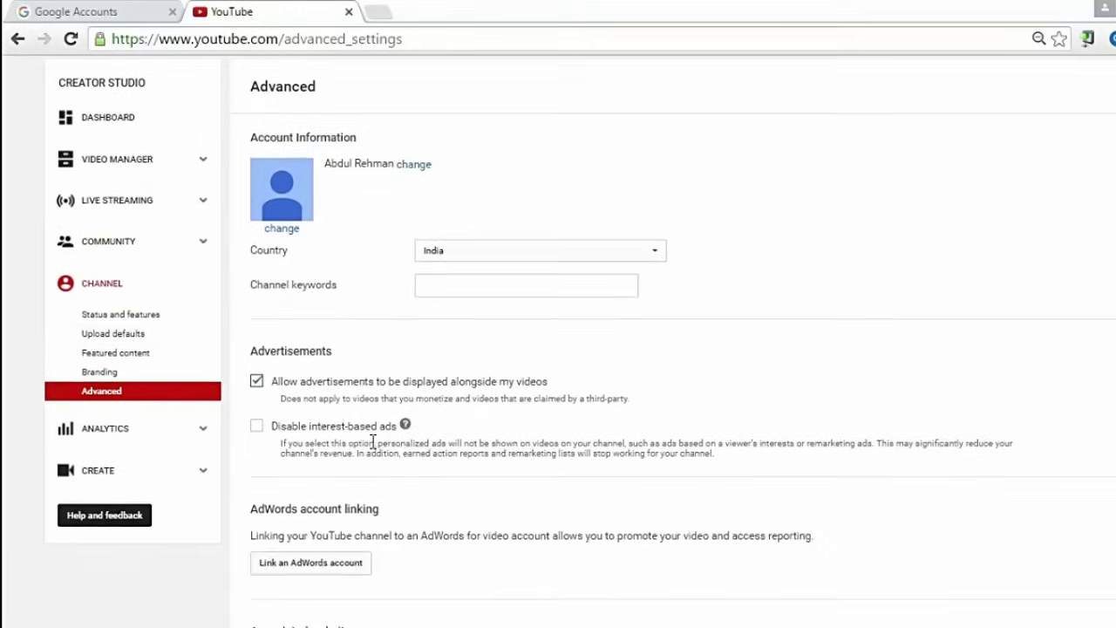
{"action": "scroll", "coordinate": [373, 448], "scroll_direction": "up", "scroll_amount": 3}
{"action": "left_click", "coordinate": [99, 217]}
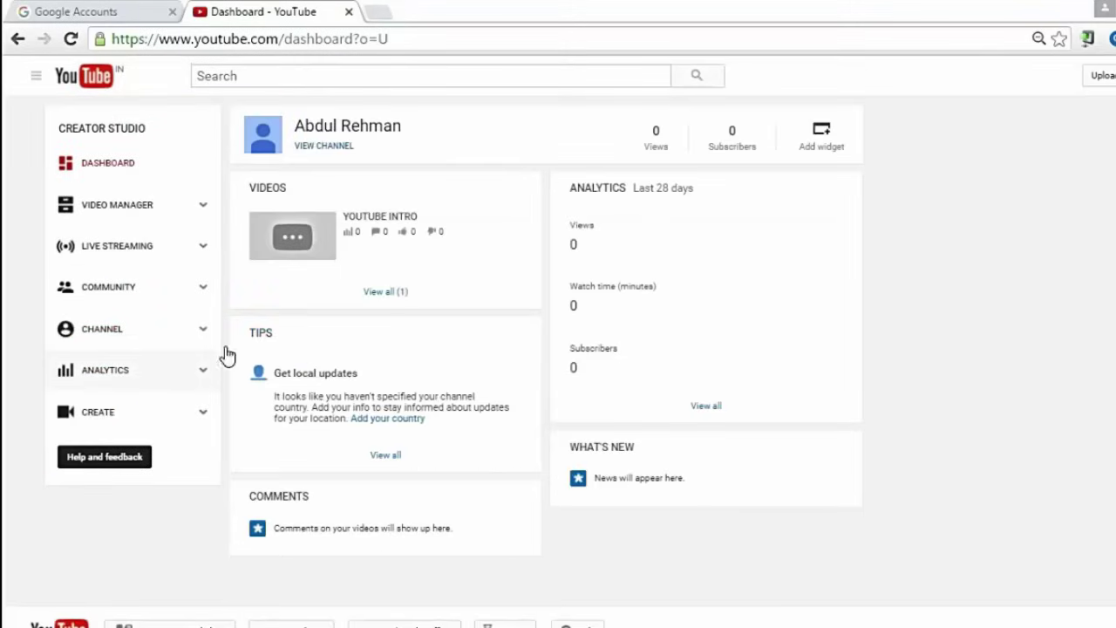
{"action": "left_click", "coordinate": [116, 332]}
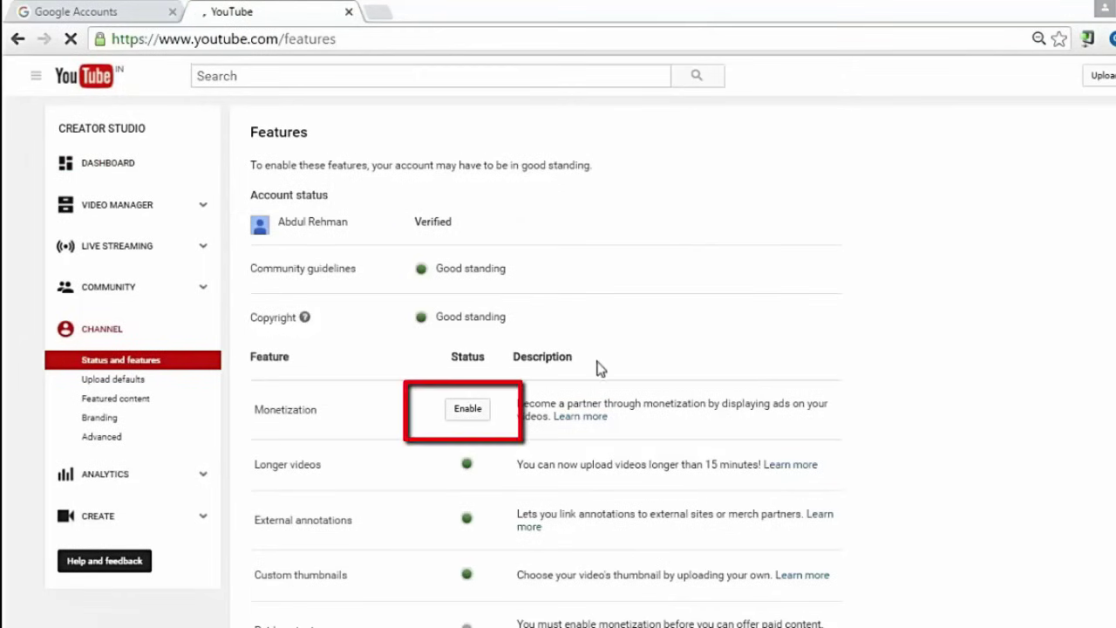
{"action": "left_click", "coordinate": [468, 418]}
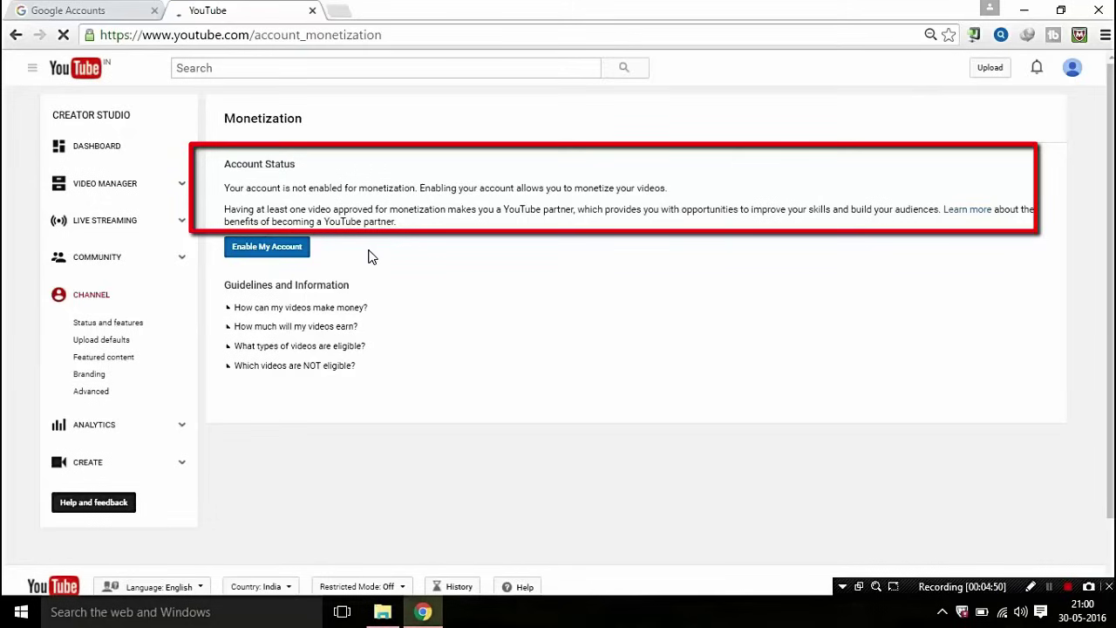
{"action": "left_click", "coordinate": [253, 249]}
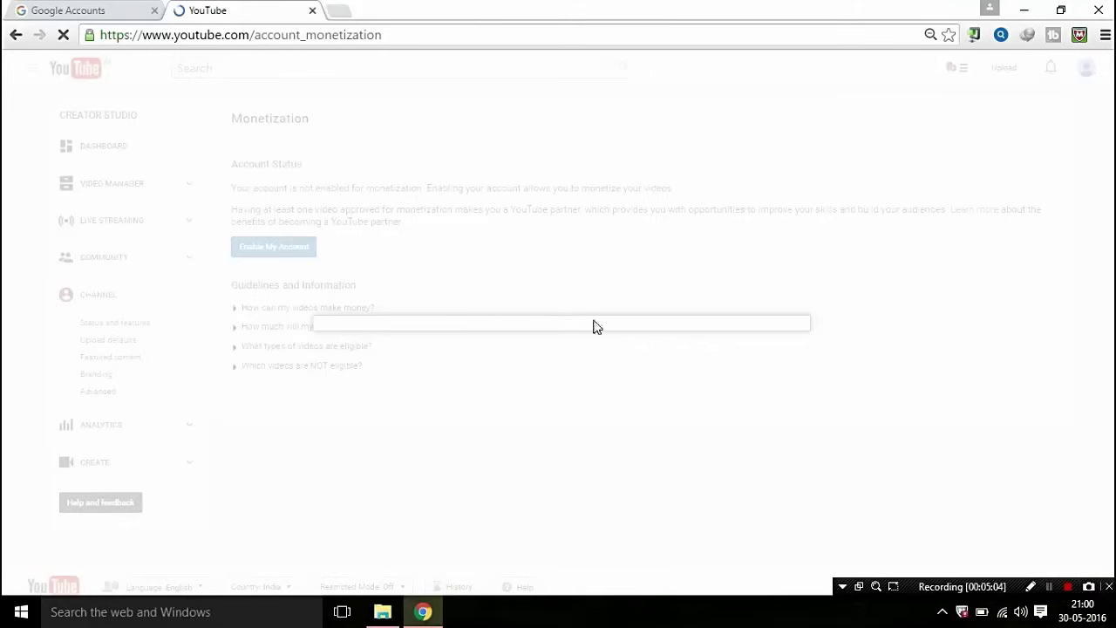
{"action": "left_click", "coordinate": [1049, 586]}
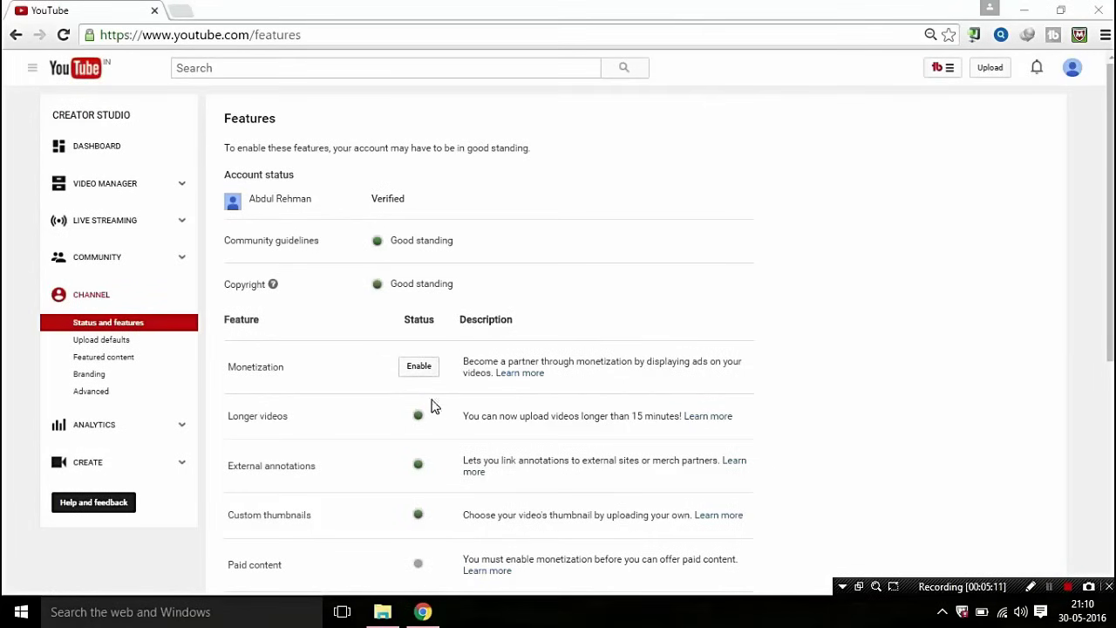
Reopen the Monetization page from the channel features and read the account status text about becoming a YouTube partner
{"action": "left_click", "coordinate": [418, 369]}
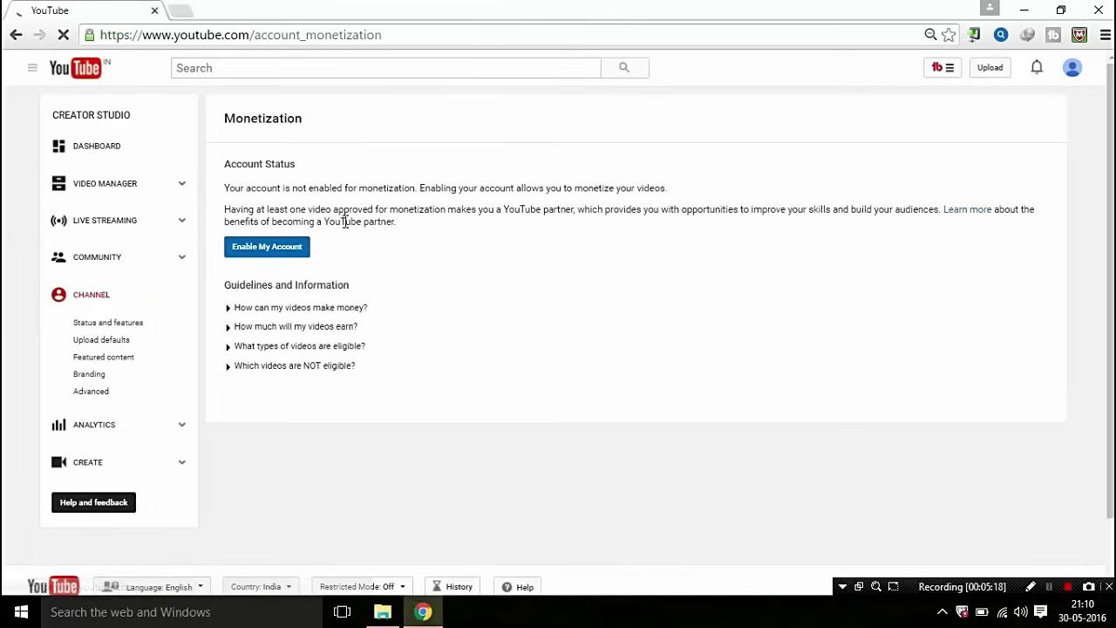
{"action": "left_click_drag", "start_coordinate": [225, 211], "coordinate": [407, 230]}
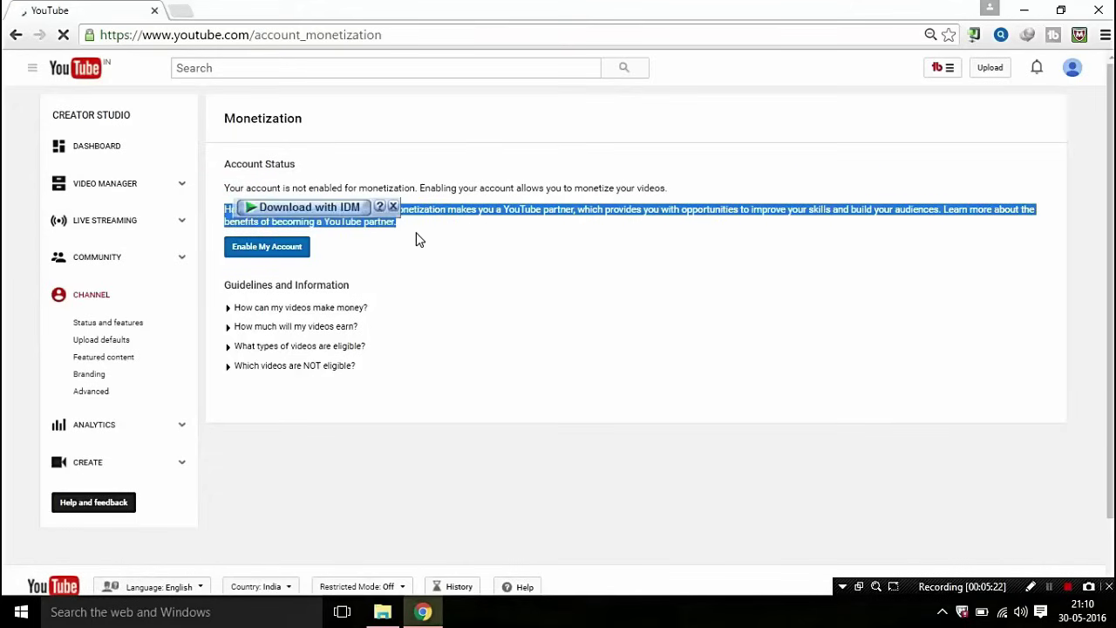
{"action": "left_click", "coordinate": [480, 254]}
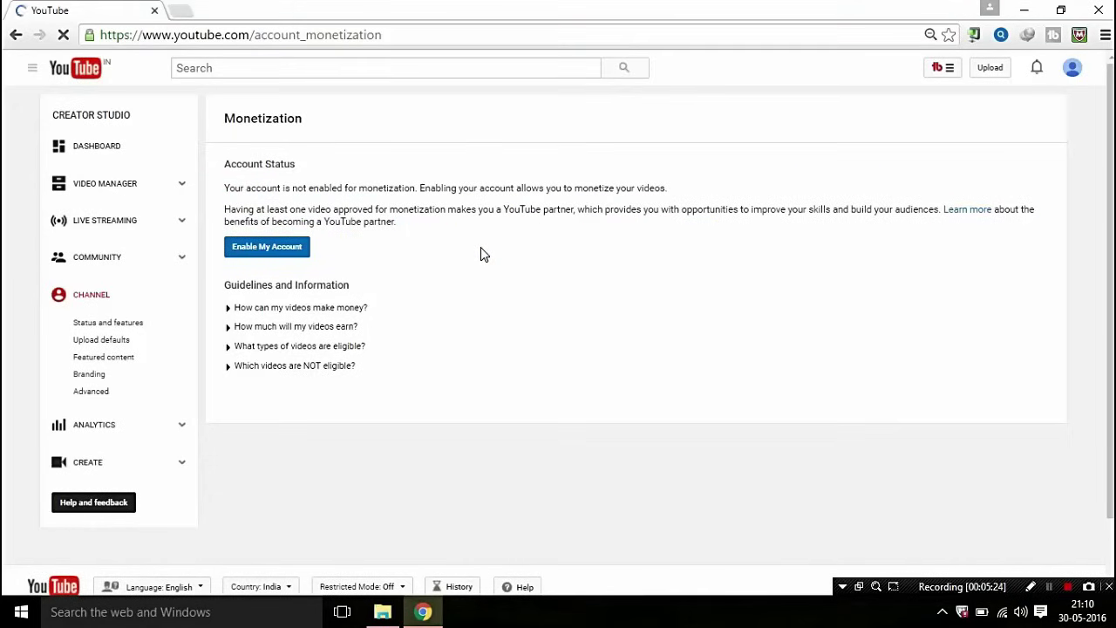
{"action": "left_click_drag", "start_coordinate": [401, 237], "coordinate": [219, 204]}
{"action": "left_click", "coordinate": [473, 257]}
{"action": "left_click_drag", "start_coordinate": [372, 227], "coordinate": [219, 204]}
{"action": "left_click", "coordinate": [453, 246]}
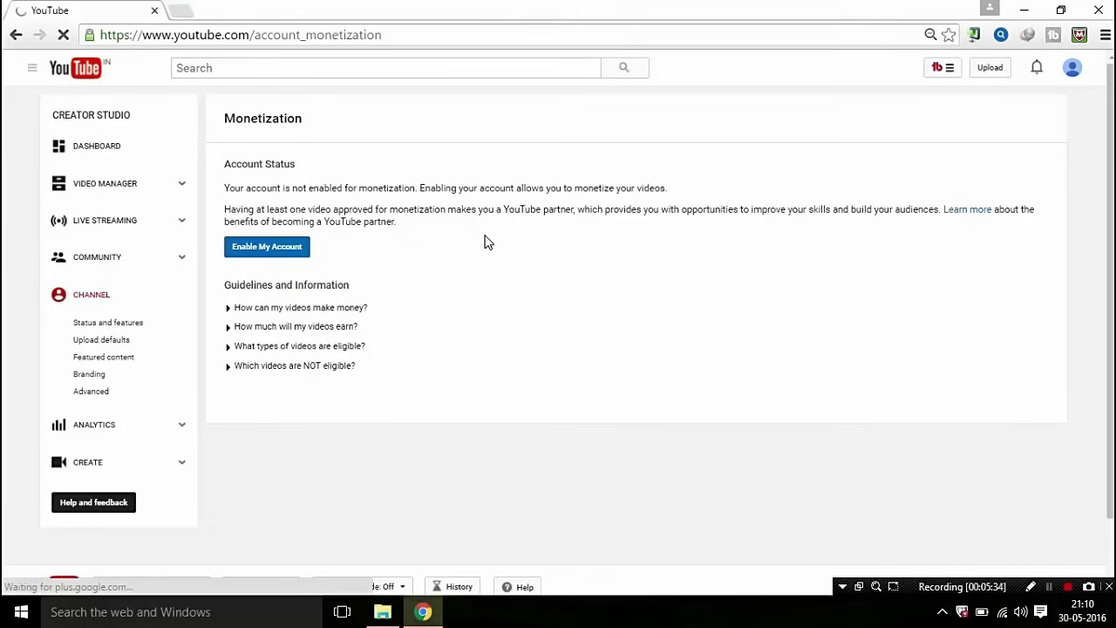
Start enabling the account for monetization, agree to all three YouTube Partner Program statements, and accept the terms
{"action": "left_click_drag", "start_coordinate": [403, 225], "coordinate": [212, 210]}
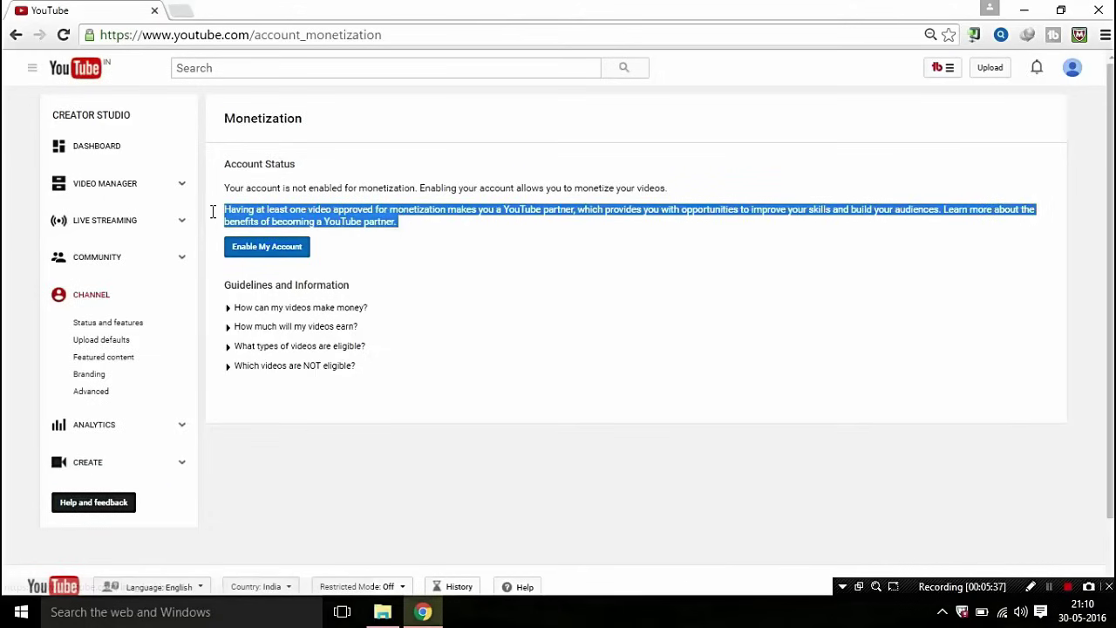
{"action": "left_click", "coordinate": [397, 243]}
{"action": "left_click", "coordinate": [258, 249]}
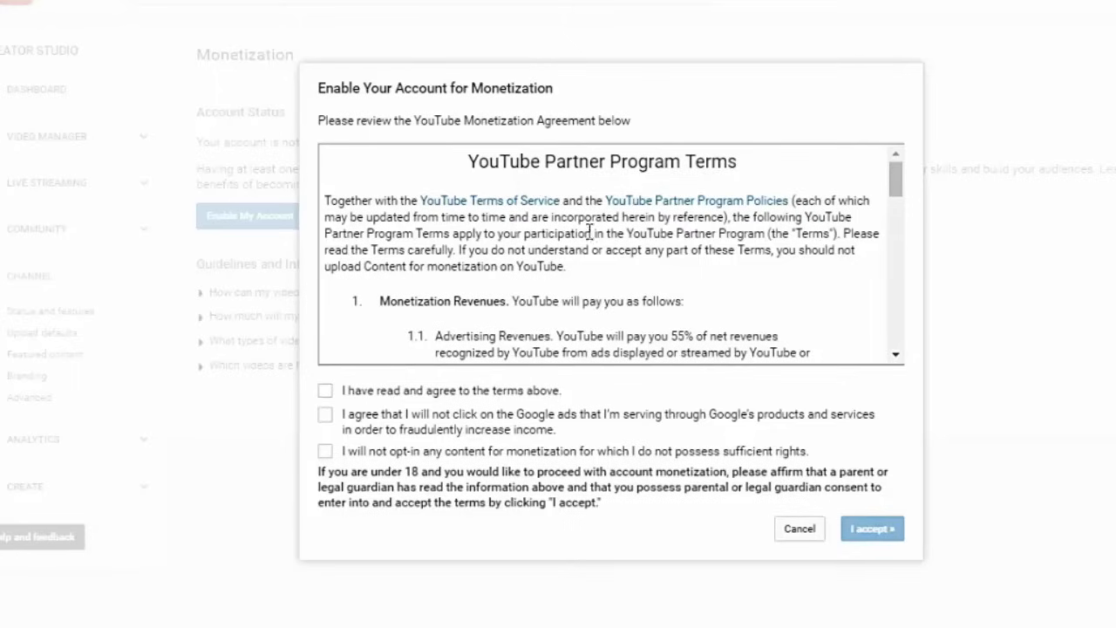
{"action": "left_click", "coordinate": [325, 391]}
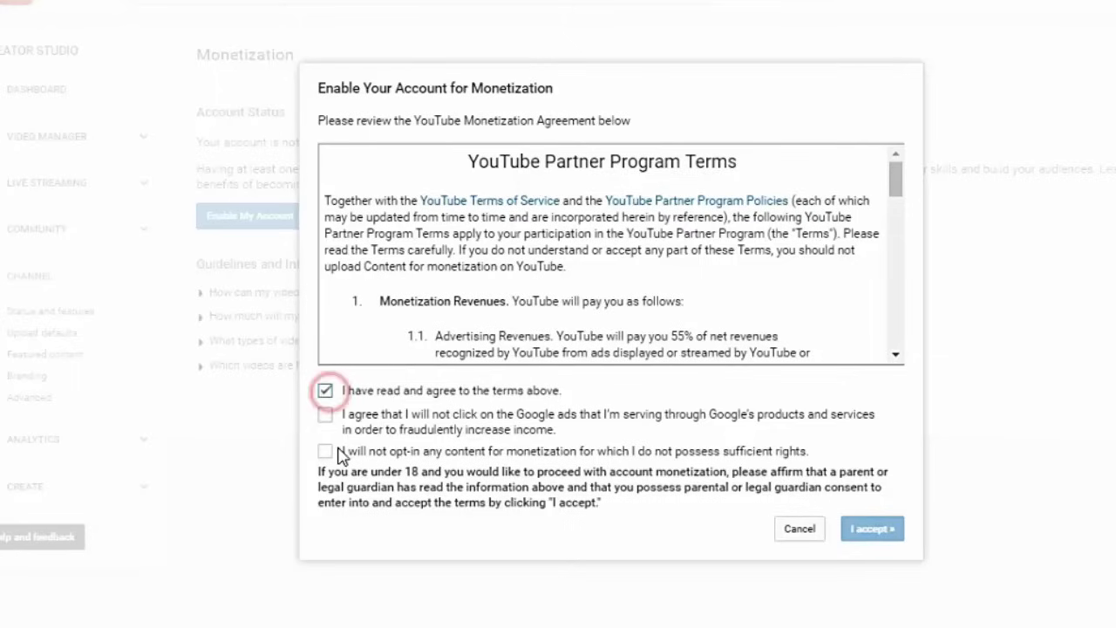
{"action": "left_click", "coordinate": [326, 415]}
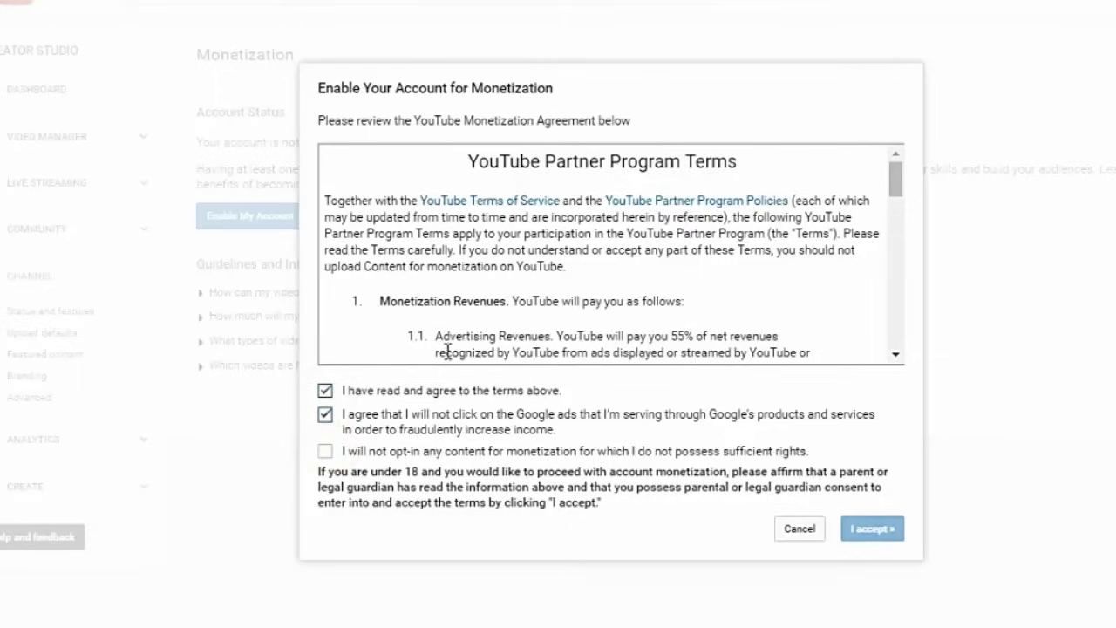
{"action": "left_click", "coordinate": [326, 452]}
{"action": "scroll", "coordinate": [588, 272], "scroll_direction": "down", "scroll_amount": 15}
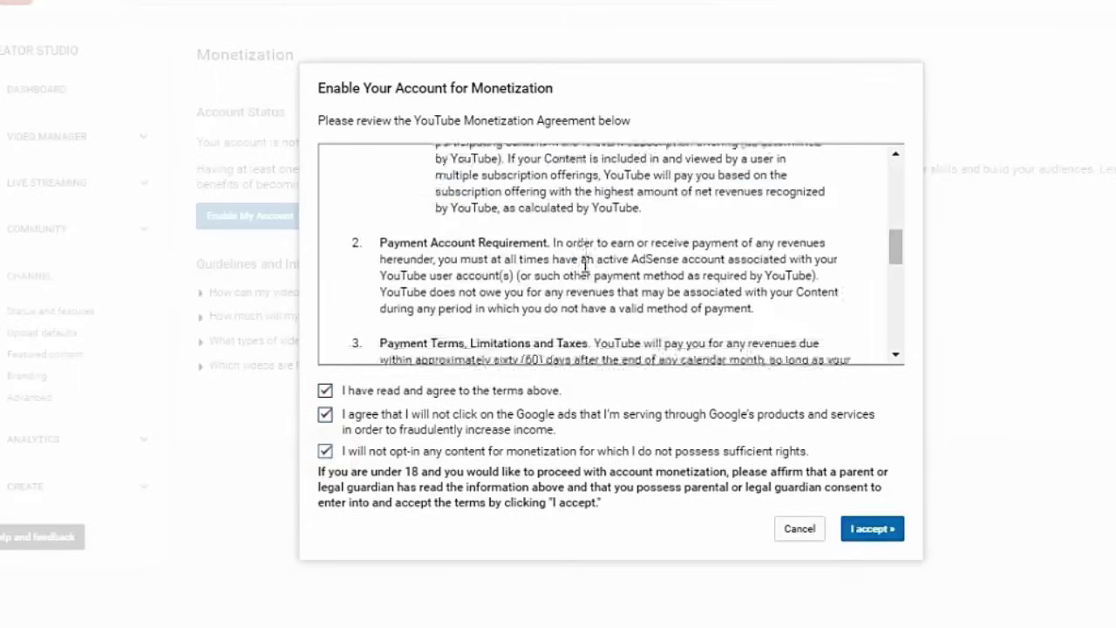
{"action": "left_click", "coordinate": [867, 534]}
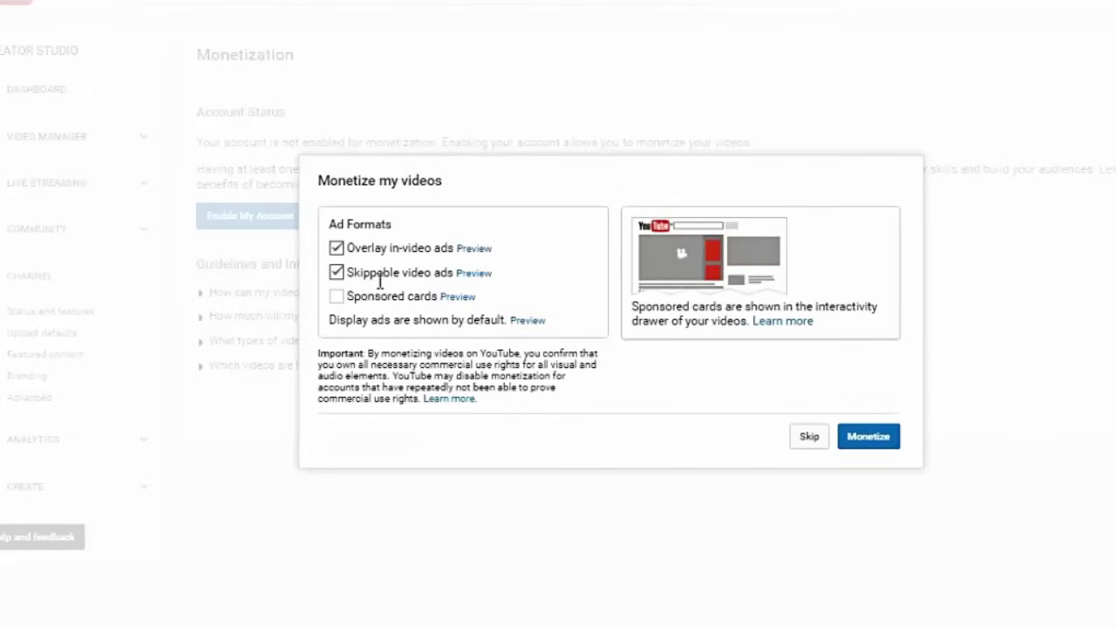
Add sponsored cards to the overlay and skippable ad formats, monetize the videos with them, and dismiss the how-to notice
{"action": "left_click", "coordinate": [337, 298]}
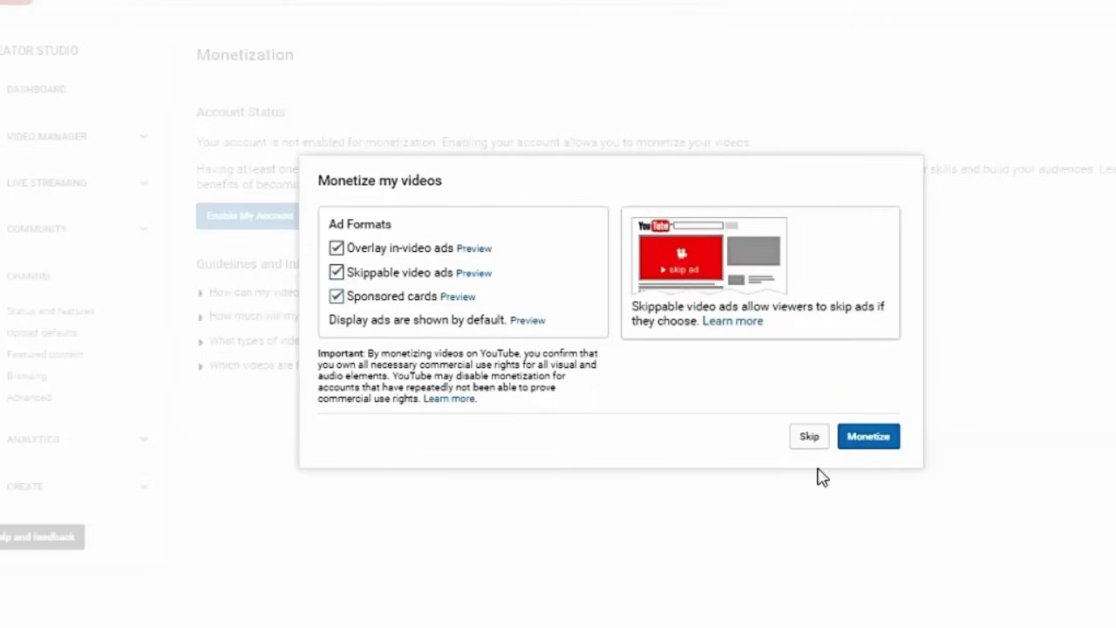
{"action": "left_click", "coordinate": [872, 438]}
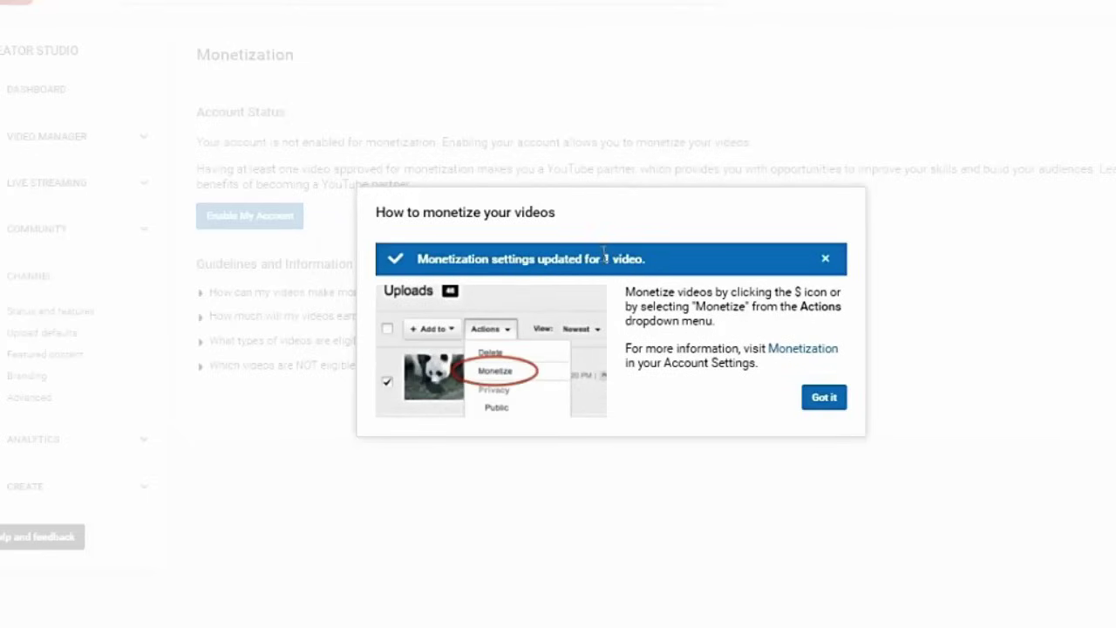
{"action": "left_click", "coordinate": [820, 401]}
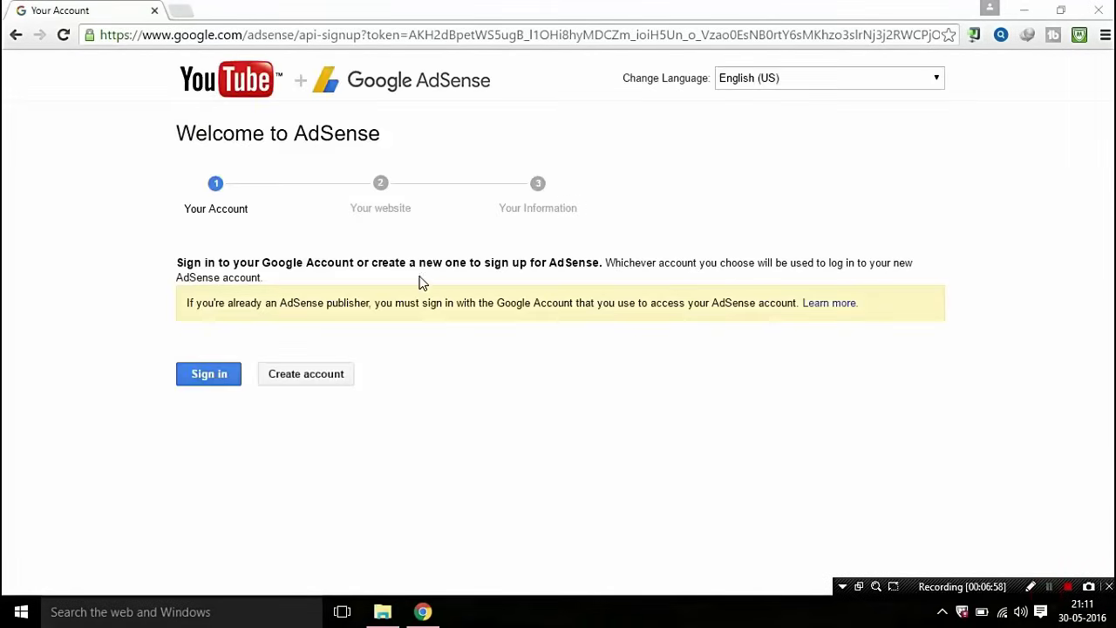
Sign in with the existing Google account to begin the AdSense sign-up
{"action": "left_click", "coordinate": [201, 382]}
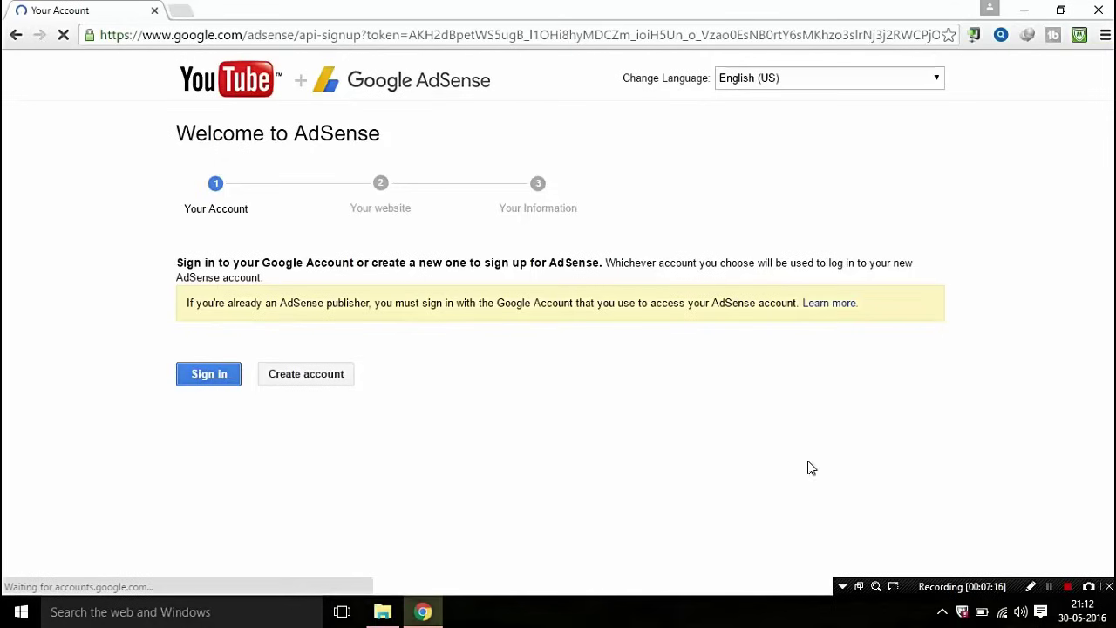
{"action": "left_click", "coordinate": [1049, 586]}
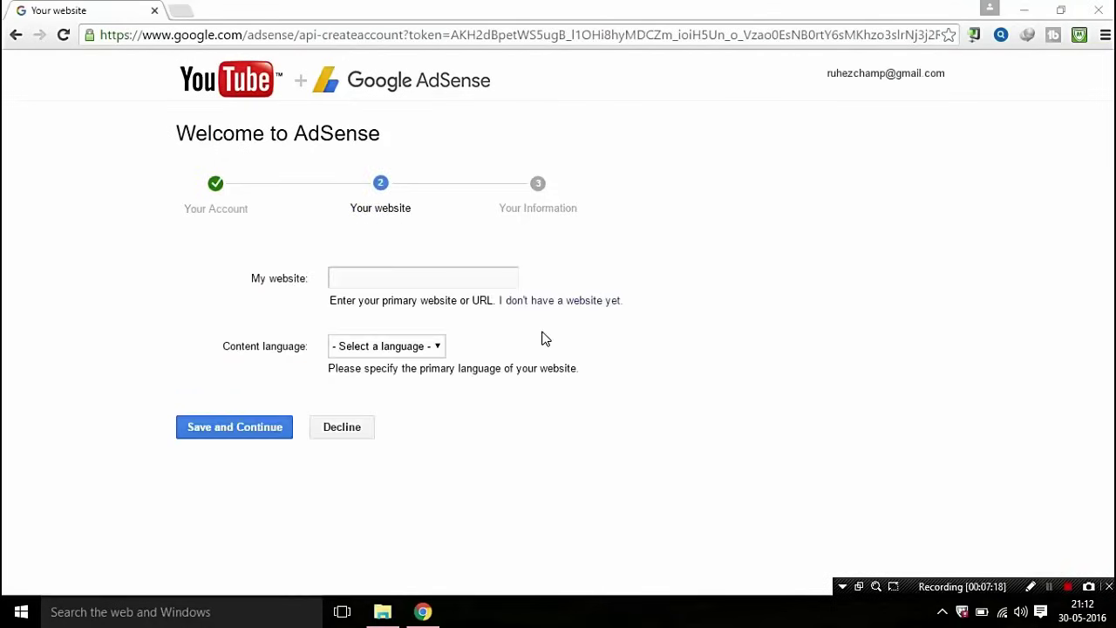
View the AdSense help article for applicants without a website, then close it and return to the website form
{"action": "left_click", "coordinate": [403, 279]}
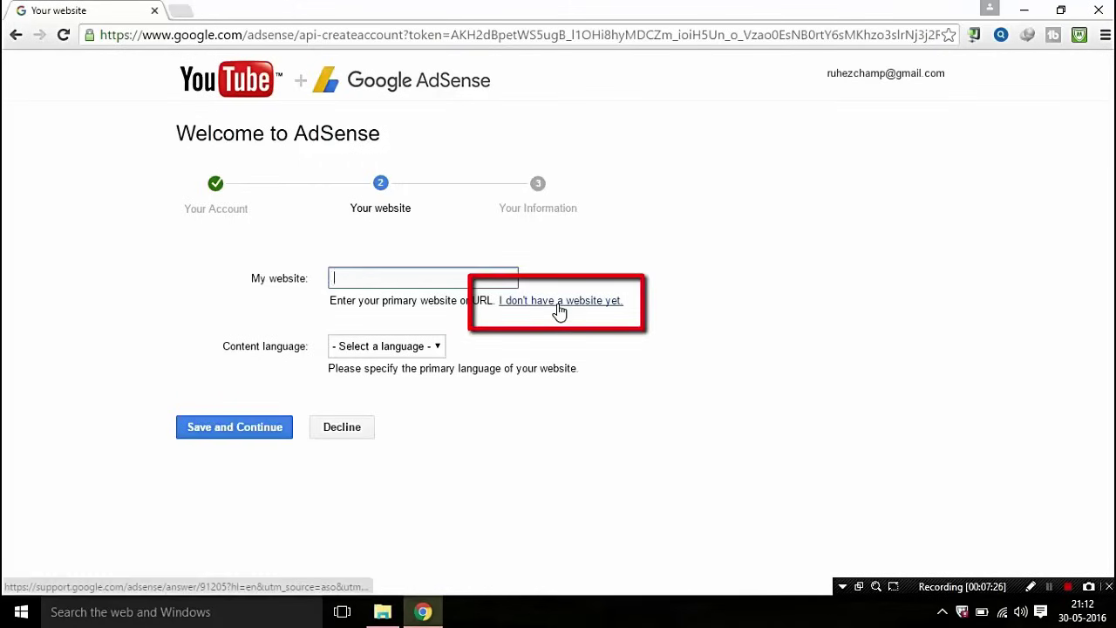
{"action": "left_click", "coordinate": [559, 307]}
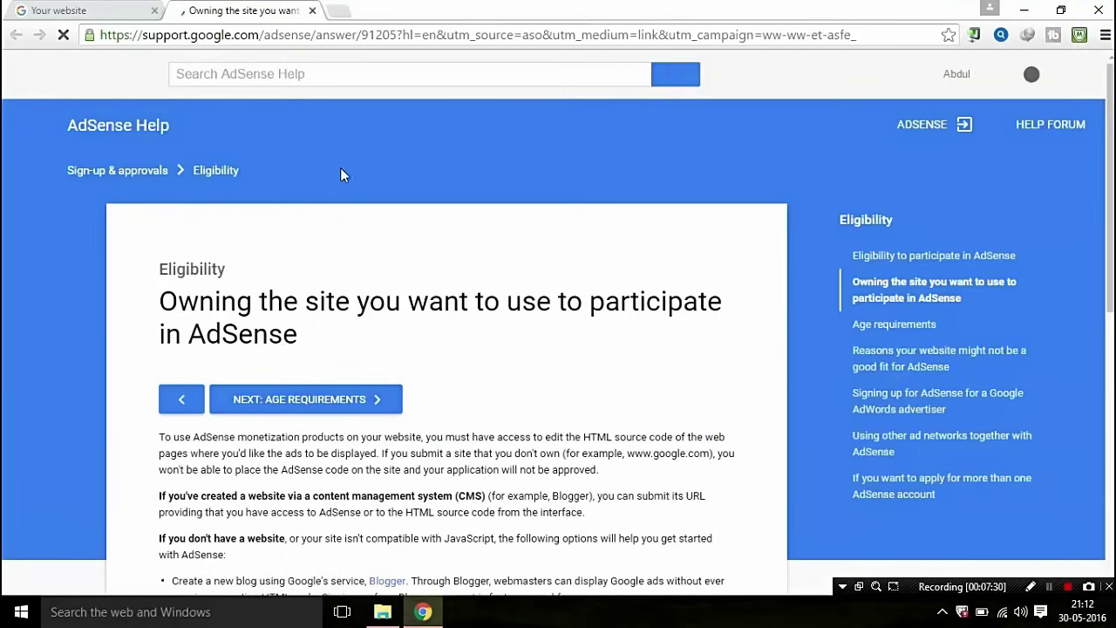
{"action": "left_click", "coordinate": [312, 11]}
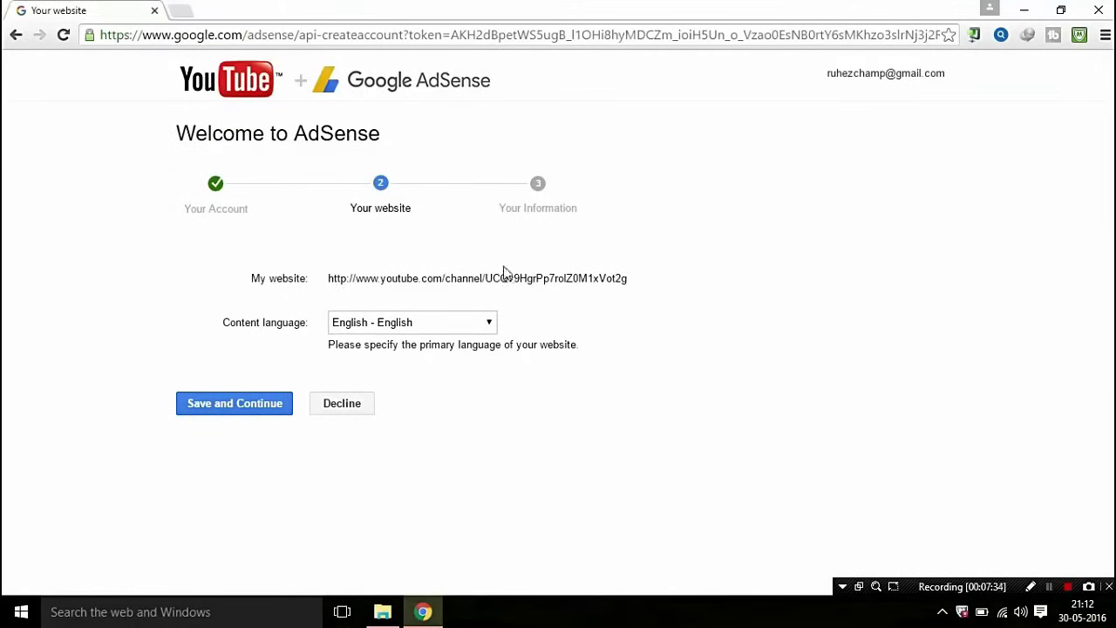
Keep the YouTube channel URL as the website and English as the content language, and save the website details
{"action": "left_click_drag", "start_coordinate": [627, 278], "coordinate": [311, 279]}
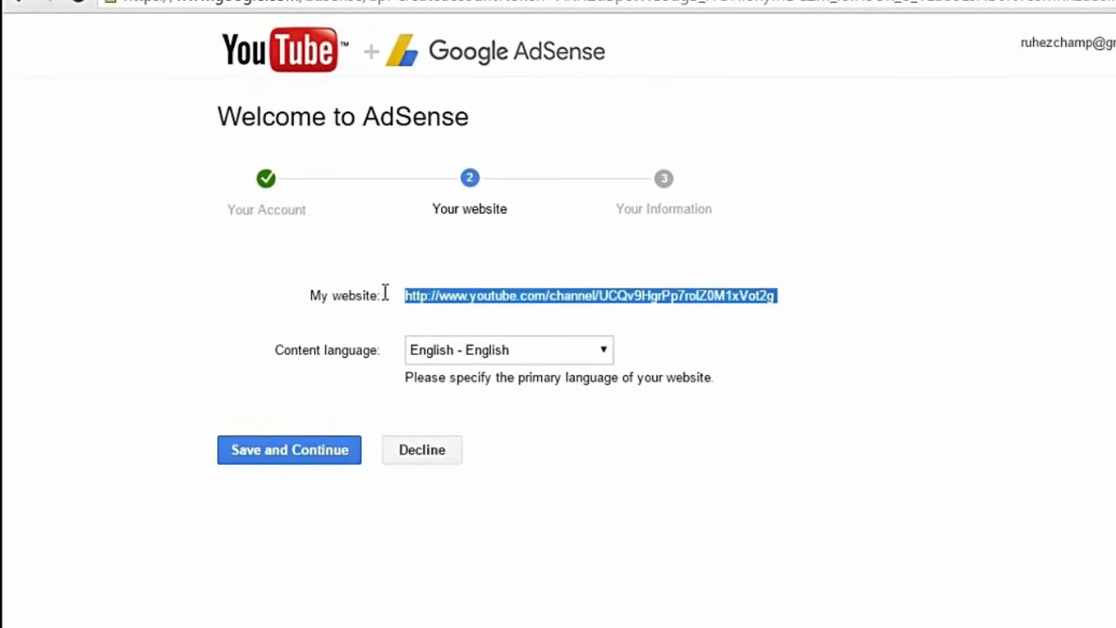
{"action": "left_click", "coordinate": [660, 457]}
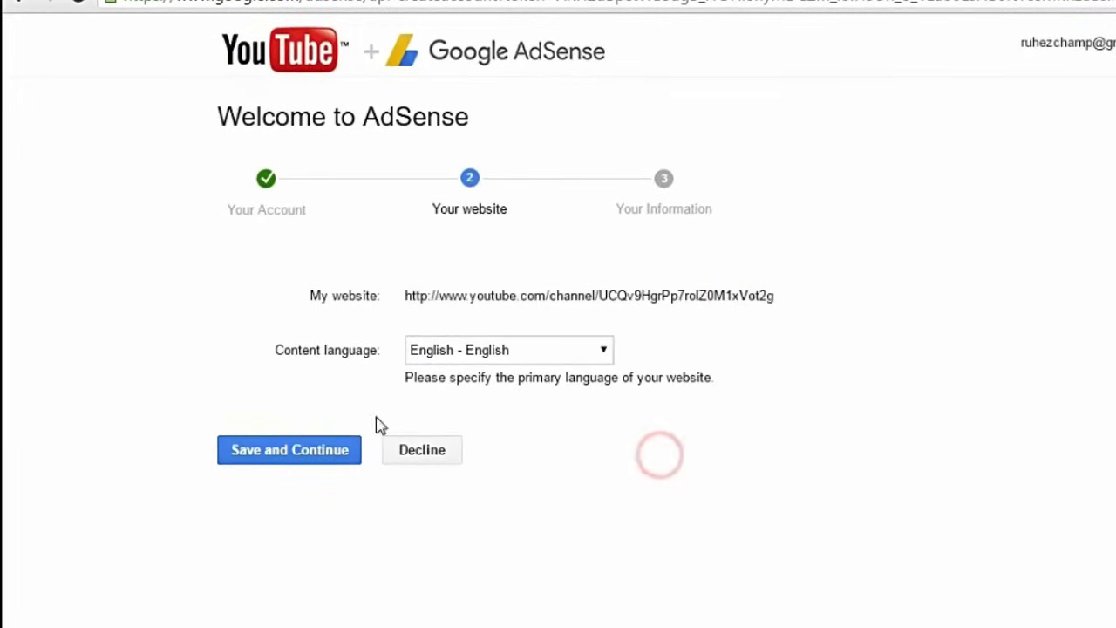
{"action": "left_click", "coordinate": [291, 456]}
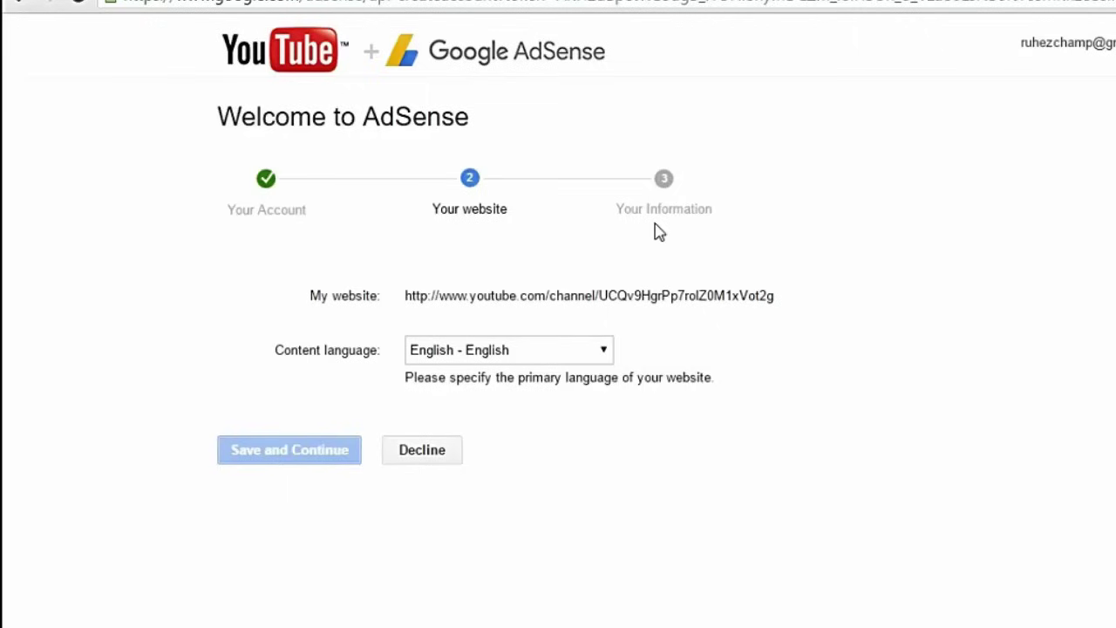
{"action": "left_click_drag", "start_coordinate": [406, 297], "coordinate": [789, 329]}
{"action": "left_click", "coordinate": [791, 428]}
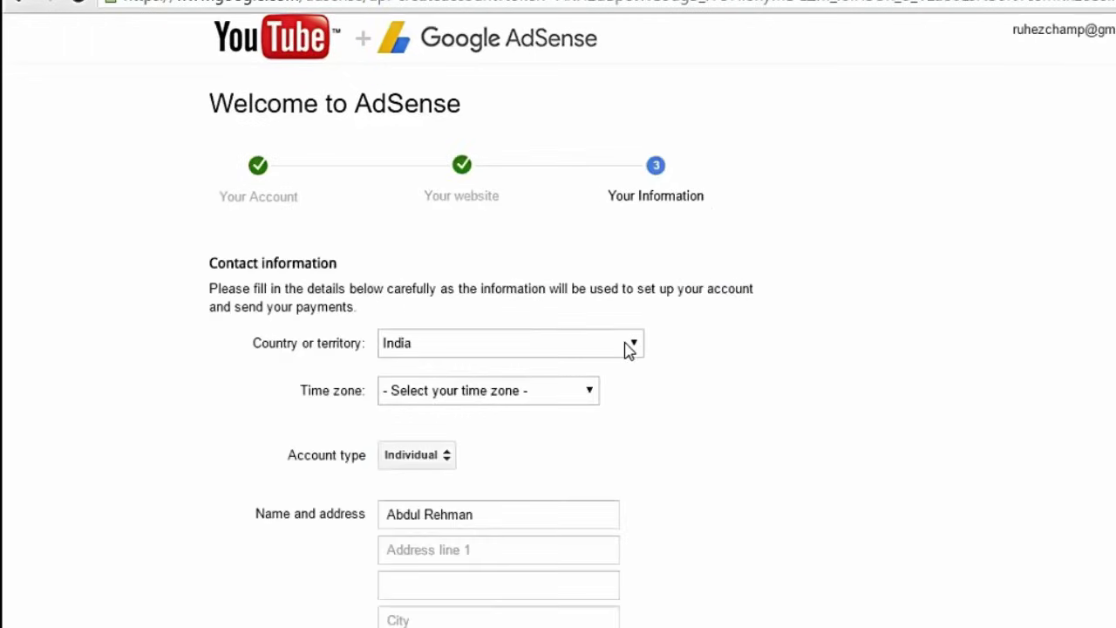
Set the time zone in the AdSense contact information to (UTC+05:30) Kolkata
{"action": "left_click", "coordinate": [462, 394]}
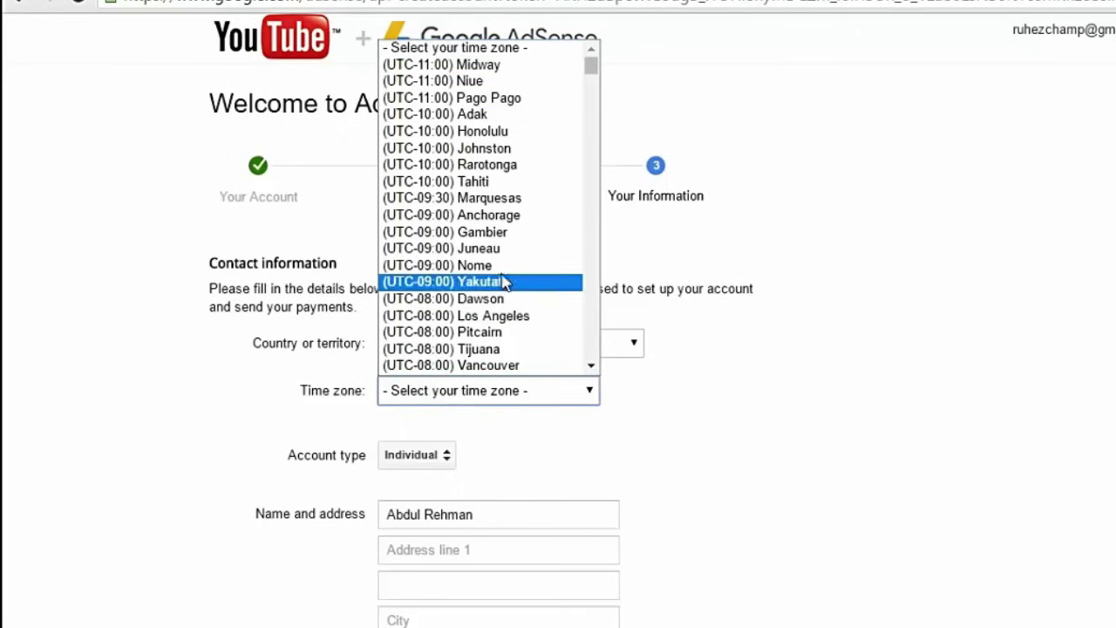
{"action": "scroll", "coordinate": [523, 244], "scroll_direction": "down", "scroll_amount": 20}
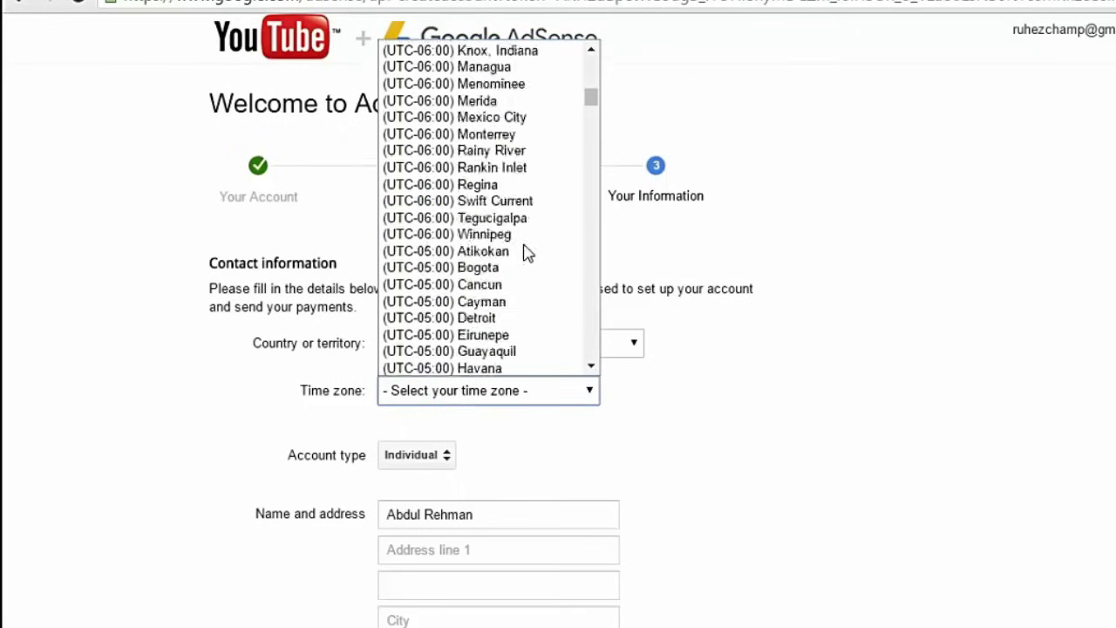
{"action": "scroll", "coordinate": [528, 261], "scroll_direction": "down", "scroll_amount": 18}
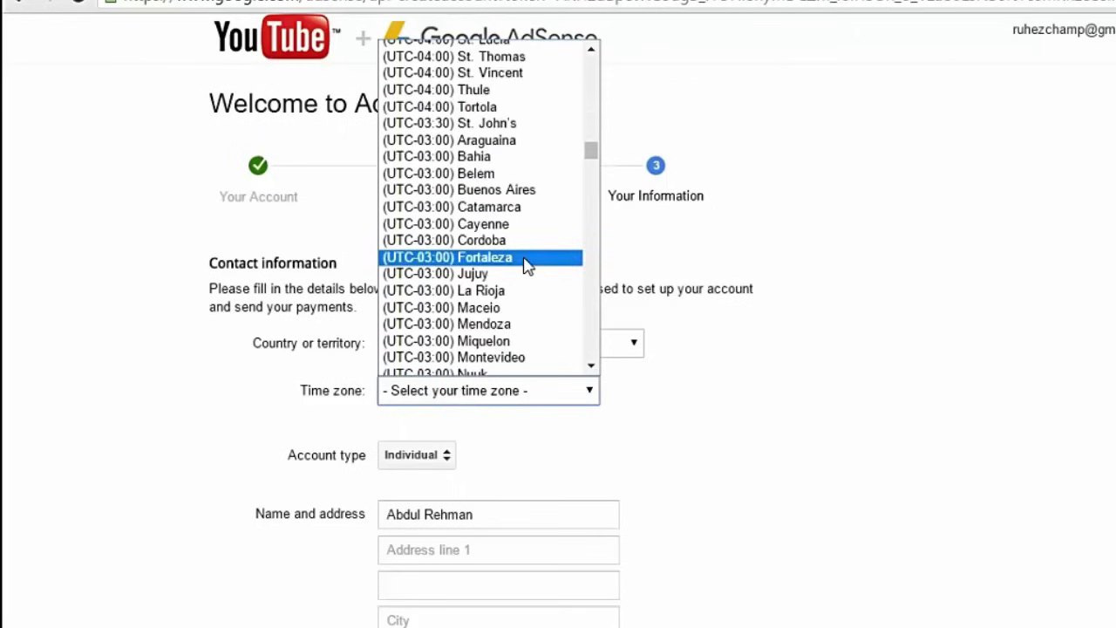
{"action": "scroll", "coordinate": [529, 268], "scroll_direction": "down", "scroll_amount": 20}
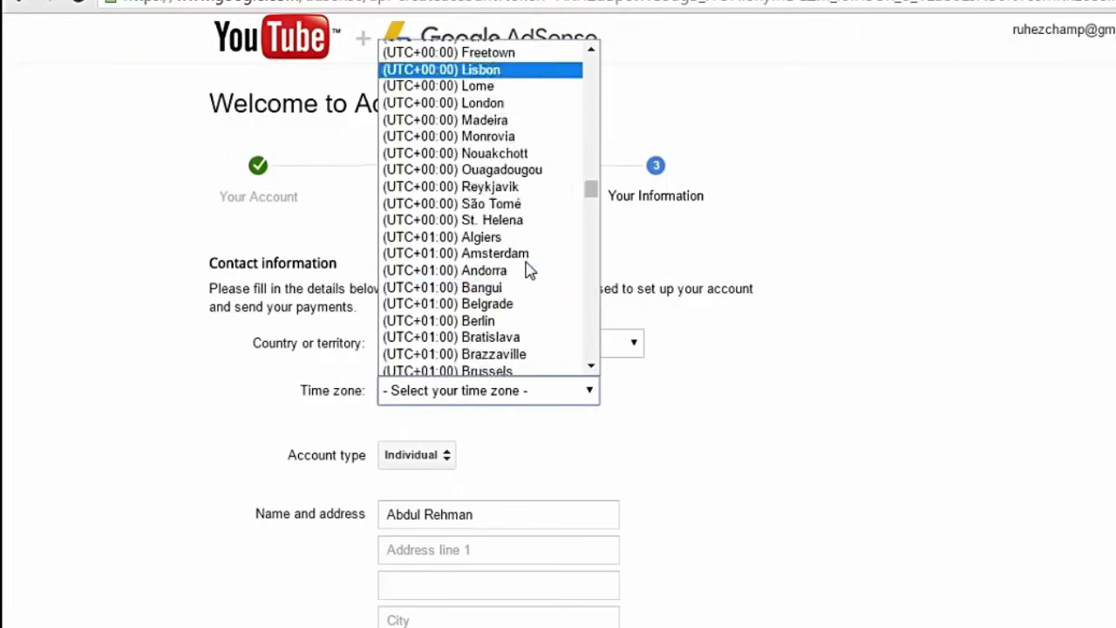
{"action": "scroll", "coordinate": [538, 290], "scroll_direction": "down", "scroll_amount": 20}
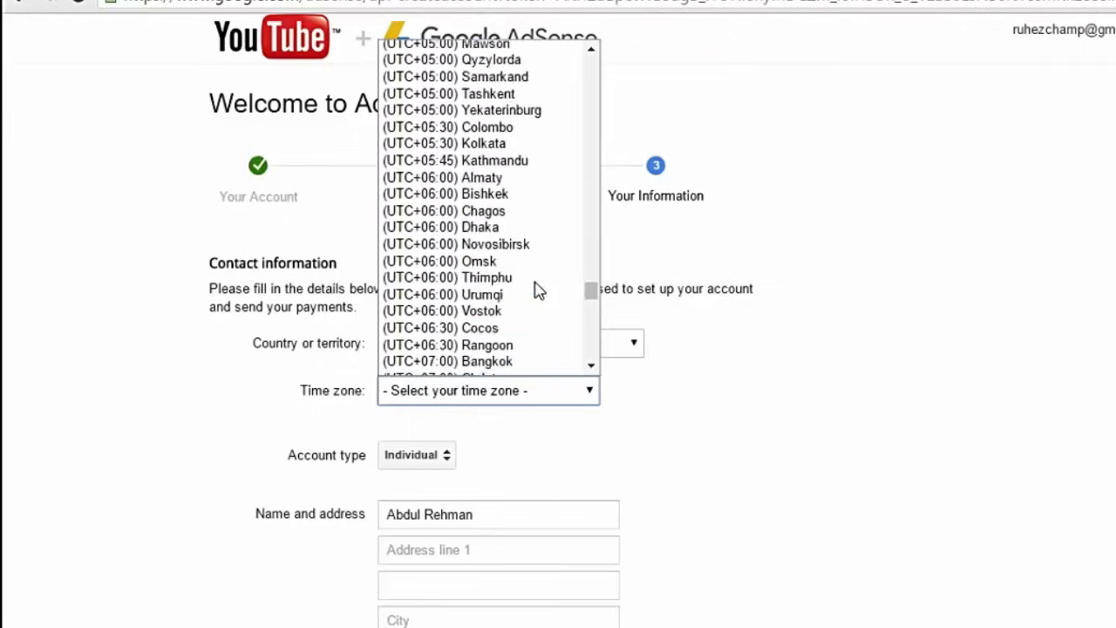
{"action": "scroll", "coordinate": [533, 289], "scroll_direction": "up", "scroll_amount": 4}
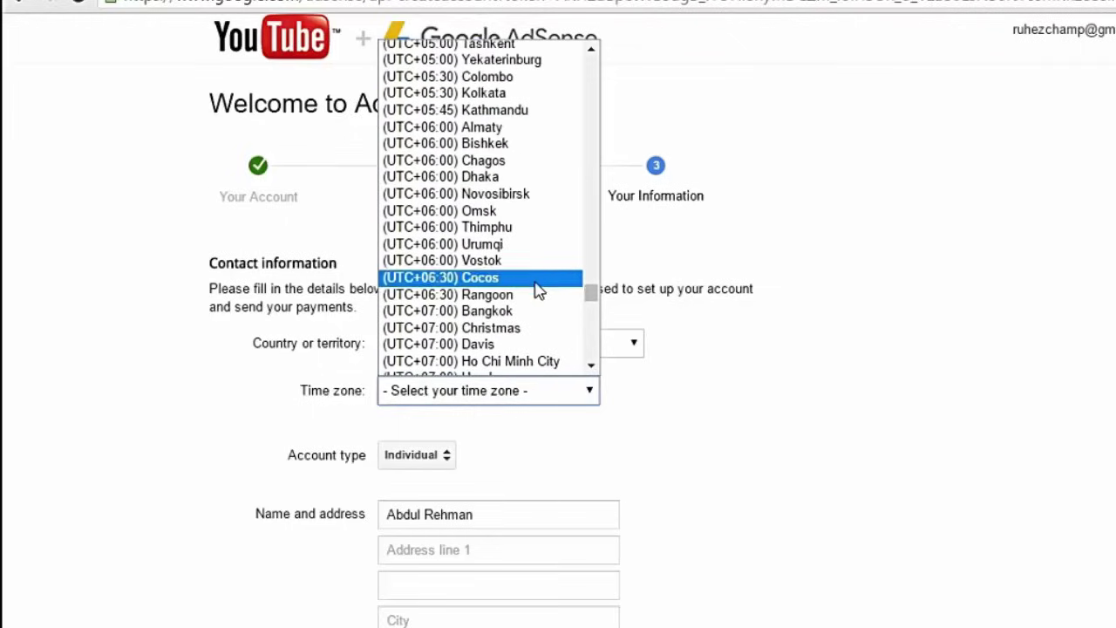
{"action": "left_click", "coordinate": [486, 96]}
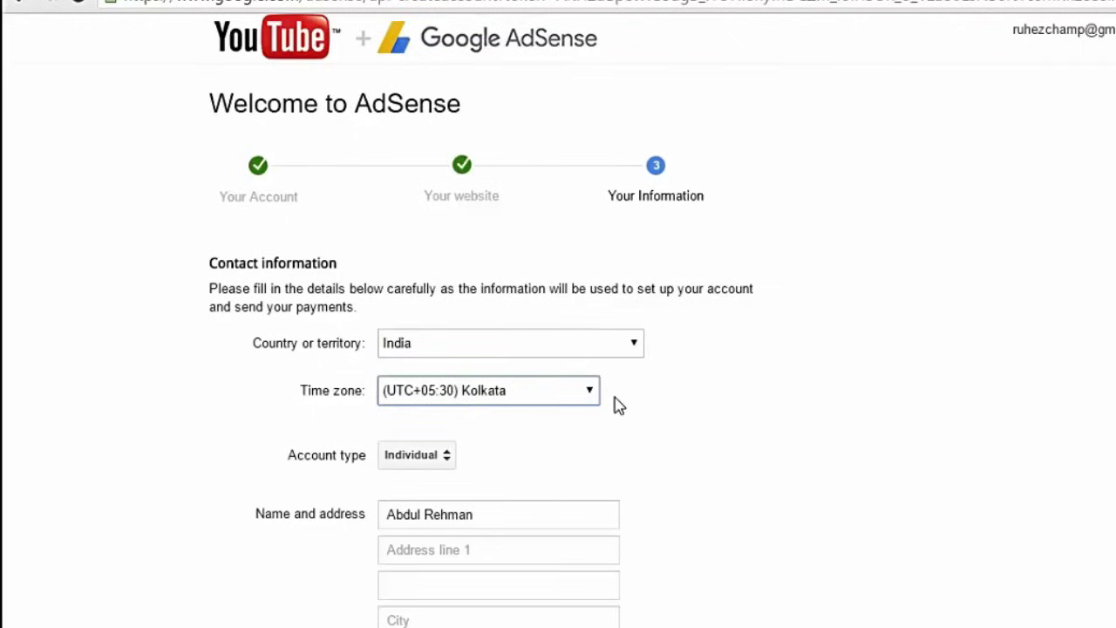
Choose Individual as the account type and proceed to the name and address fields
{"action": "scroll", "coordinate": [660, 410], "scroll_direction": "down", "scroll_amount": 2}
{"action": "left_click", "coordinate": [412, 364]}
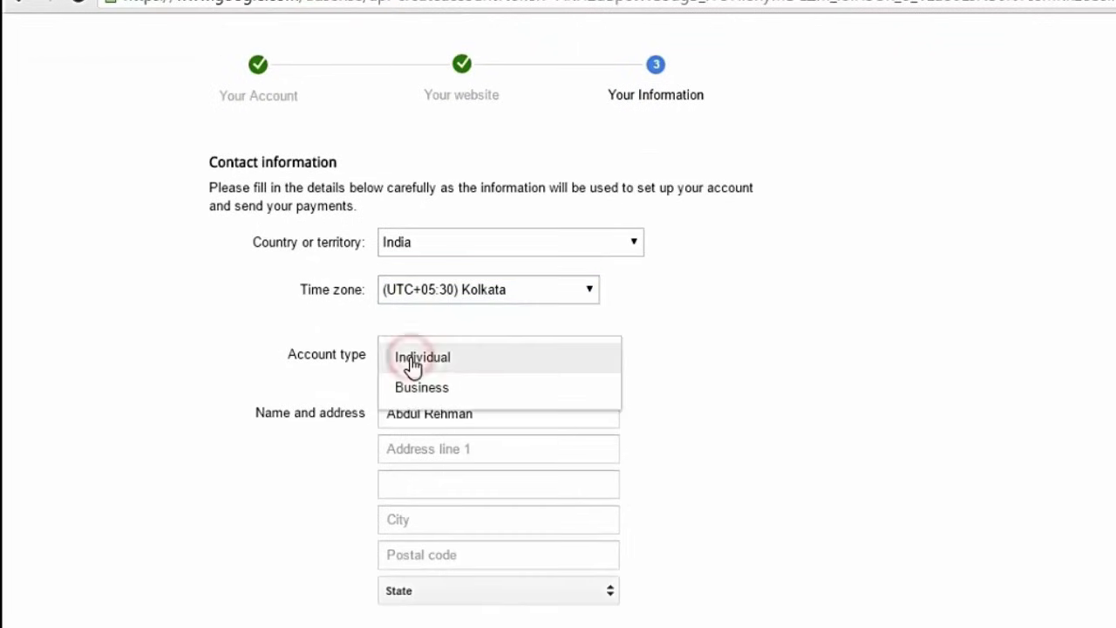
{"action": "left_click", "coordinate": [424, 354]}
{"action": "scroll", "coordinate": [693, 384], "scroll_direction": "down", "scroll_amount": 4}
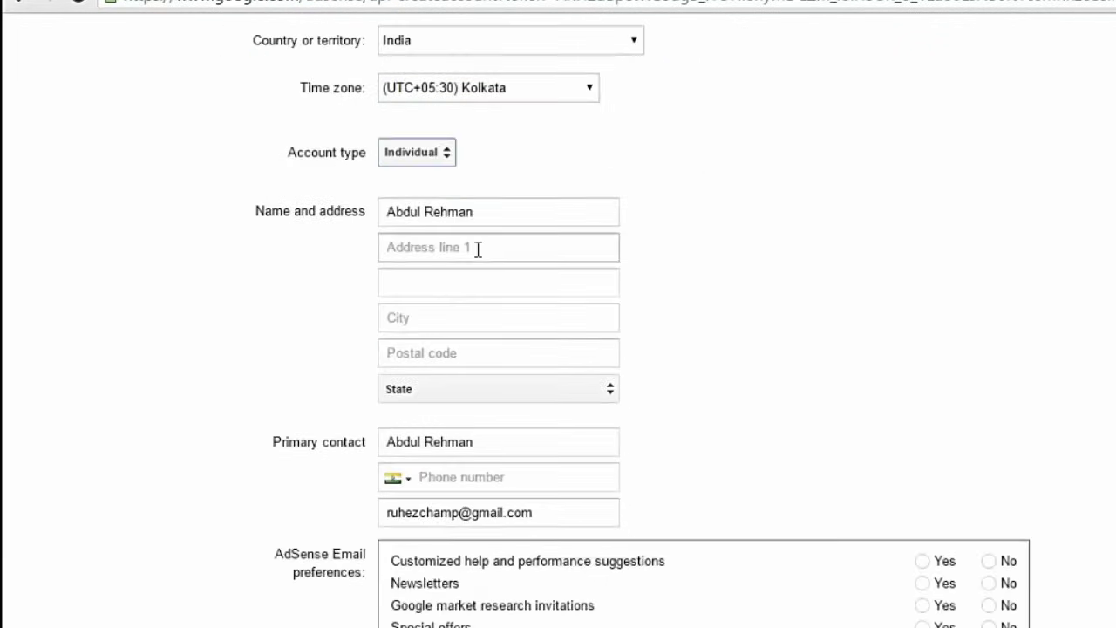